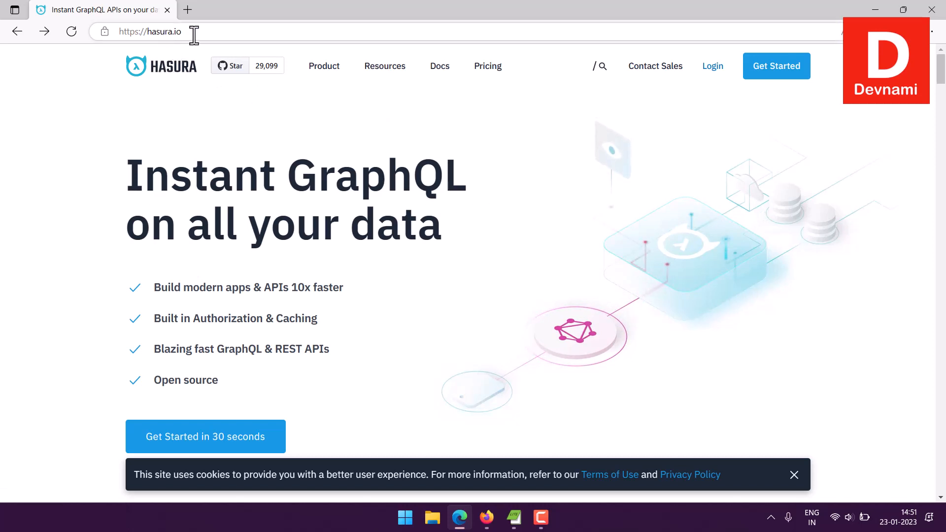
# Open the Hasura Cloud sign-up and choose to sign up with email.
pyautogui.click(188, 439)
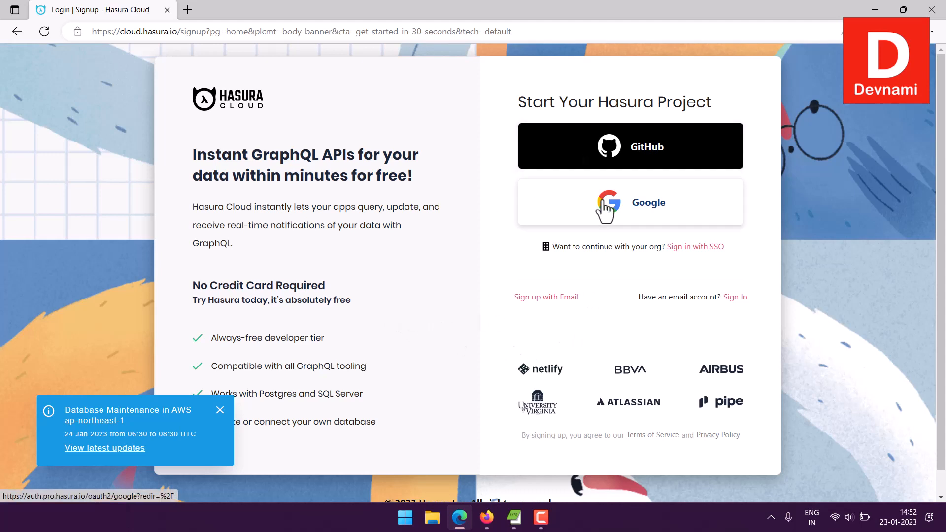
pyautogui.click(544, 302)
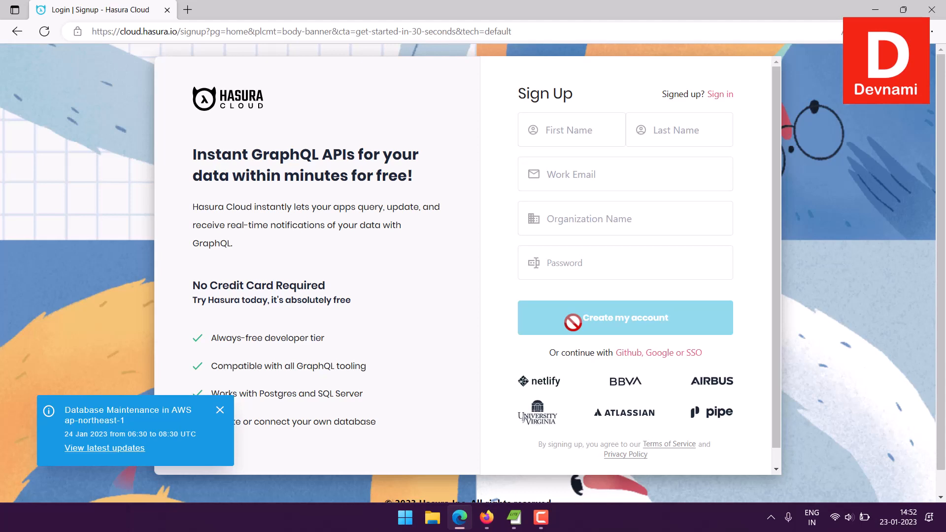
# Switch to Firefox and launch the console of the regular-shark-50 project.
pyautogui.click(487, 518)
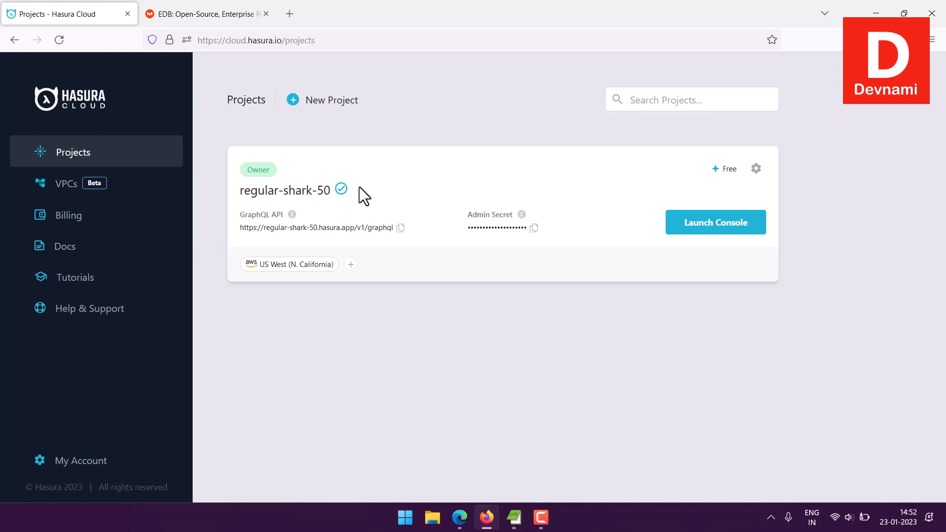
pyautogui.click(700, 232)
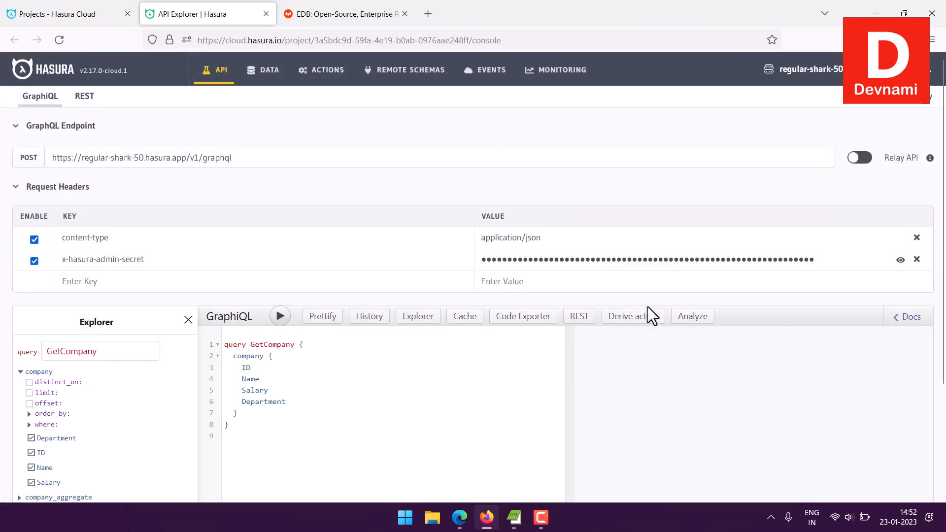
# Open the Data Manager and start connecting a new existing database.
pyautogui.click(266, 70)
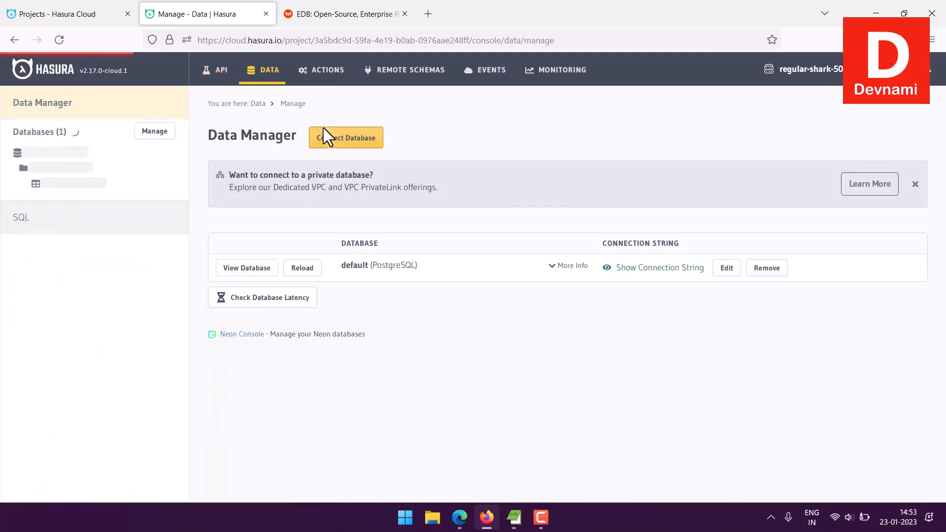
pyautogui.moveTo(218, 135); pyautogui.dragTo(277, 133)
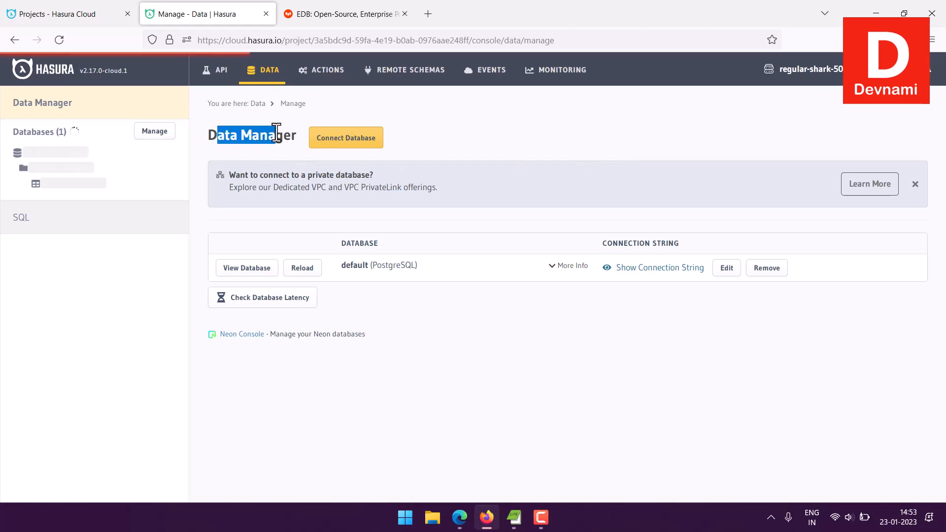
pyautogui.click(294, 159)
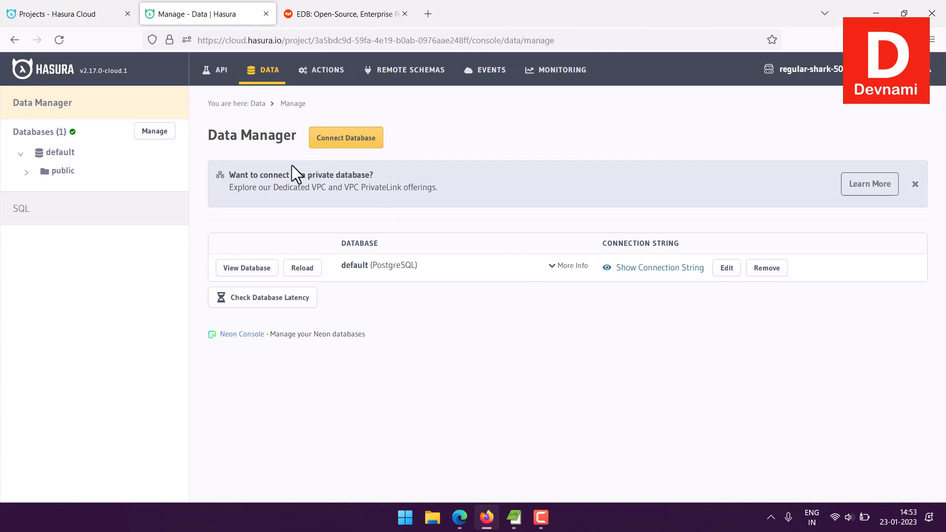
pyautogui.click(363, 145)
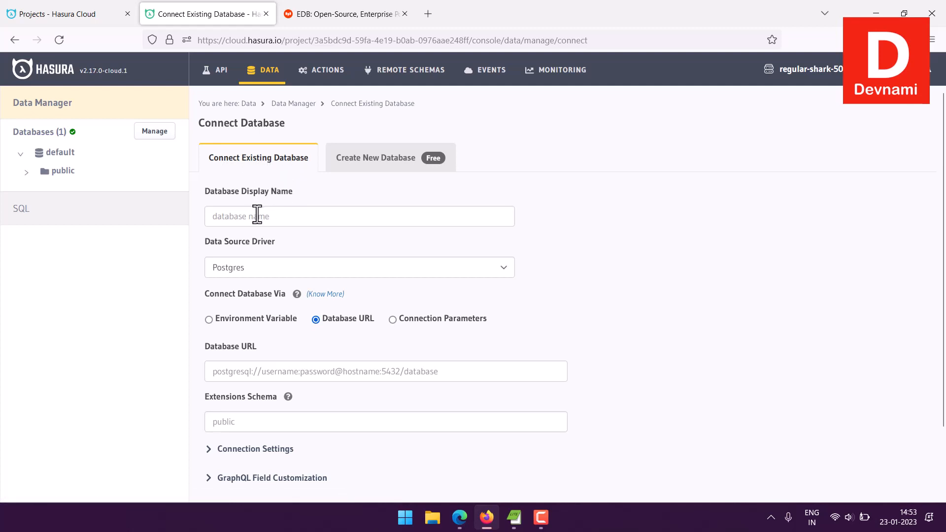
# Set the database display name to EDBPostgres.
pyautogui.click(211, 207)
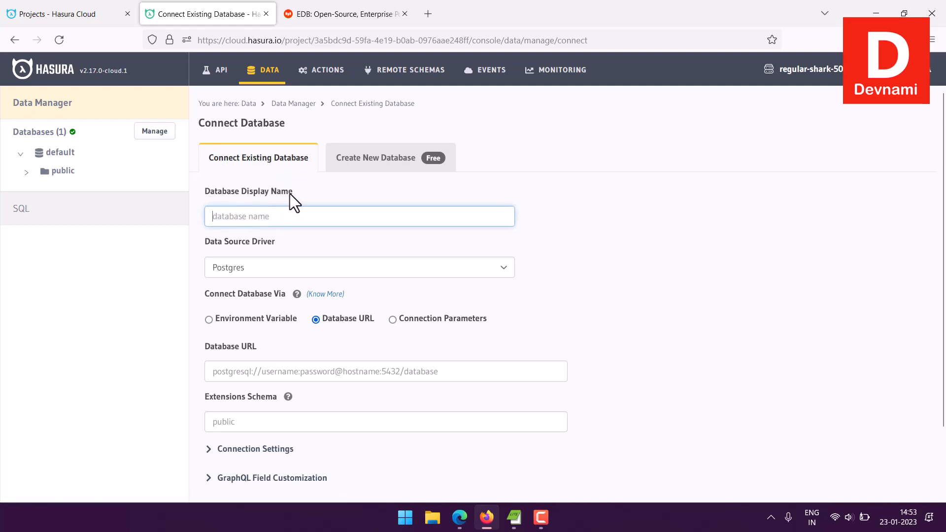
pyautogui.write('EDB')
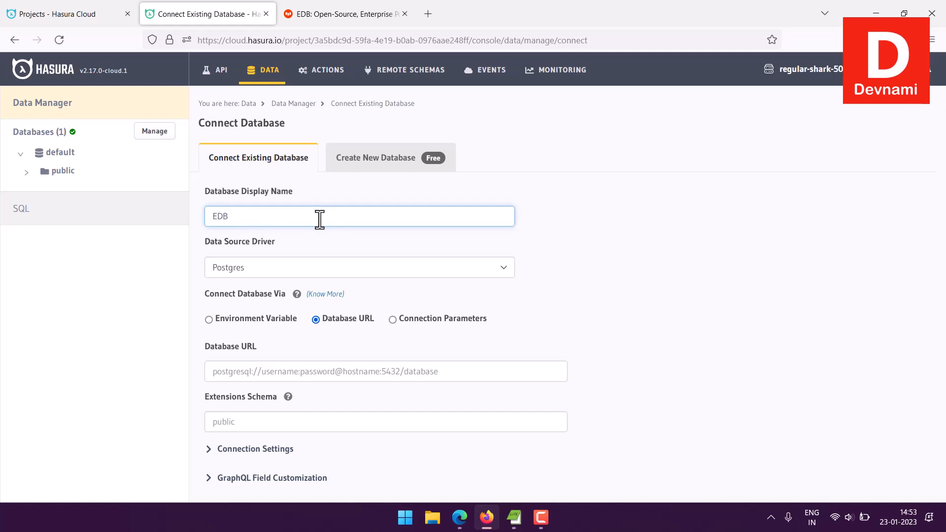
pyautogui.write(' Cluster')
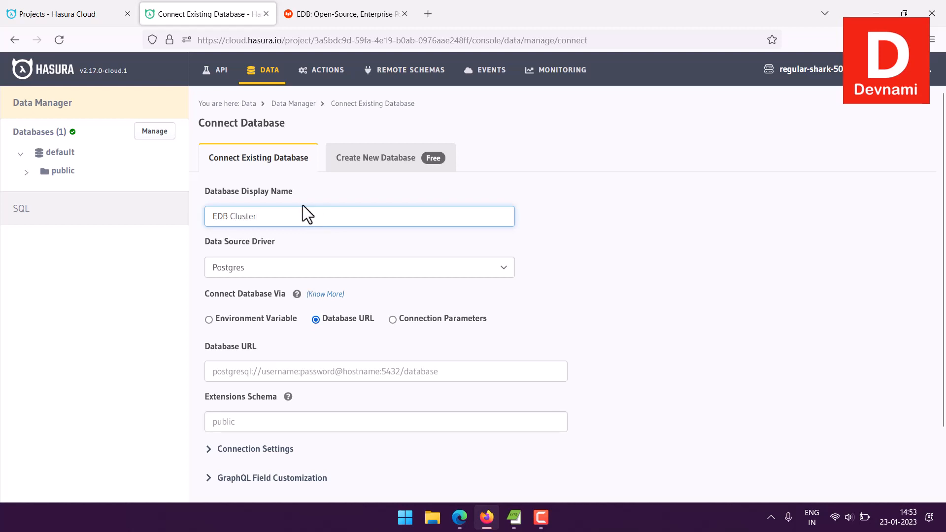
pyautogui.moveTo(269, 215); pyautogui.dragTo(228, 216)
pyautogui.write('Post')
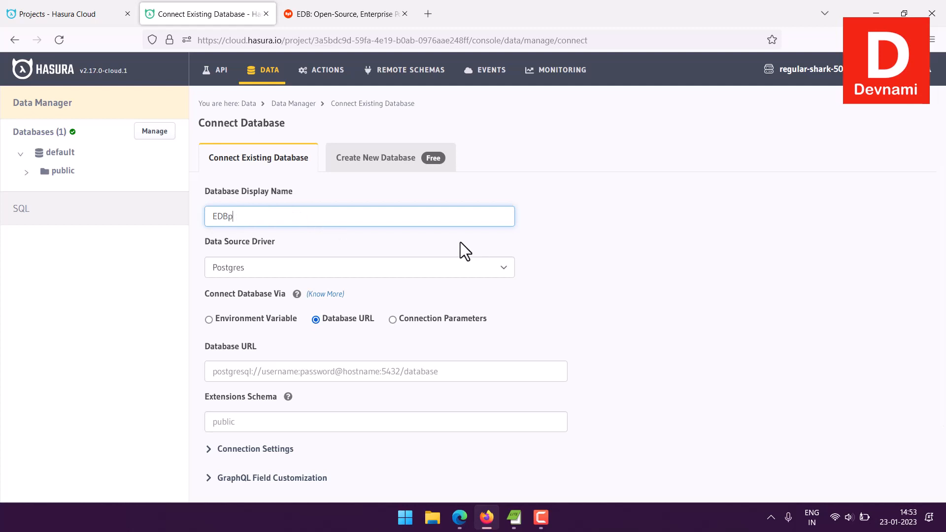
pyautogui.write('g')
pyautogui.press('BackSpace')
pyautogui.write('tgres')
pyautogui.moveTo(276, 218); pyautogui.dragTo(212, 219)
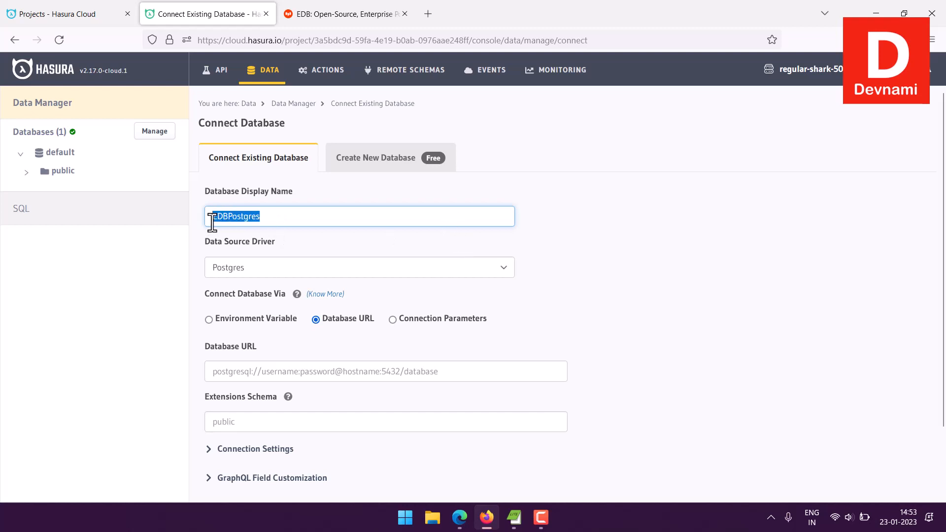
pyautogui.click(261, 217)
# Select Postgres as the data source driver.
pyautogui.moveTo(208, 243); pyautogui.dragTo(277, 240)
pyautogui.click(235, 241)
pyautogui.click(282, 241)
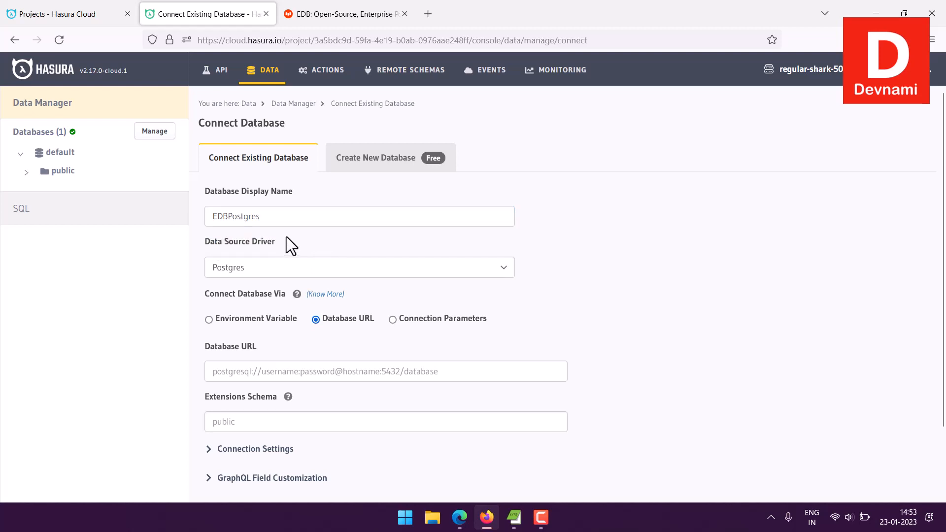
pyautogui.scroll(-2, 286, 237)
pyautogui.click(240, 196)
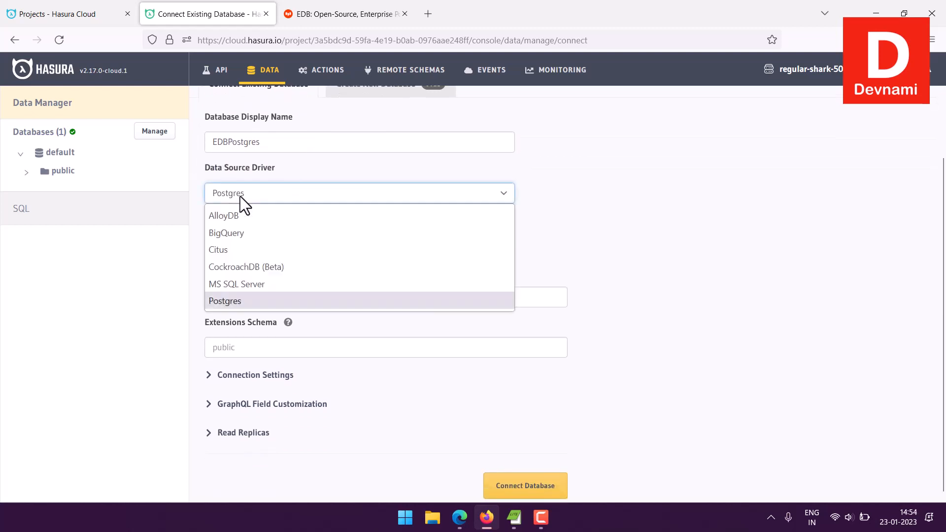
pyautogui.click(240, 300)
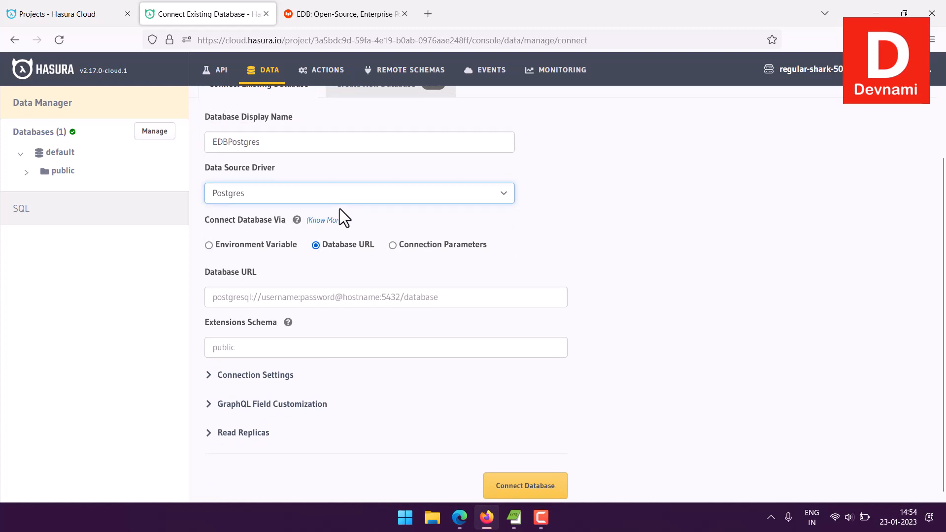
# Set the database connection method to Connection Parameters.
pyautogui.click(222, 247)
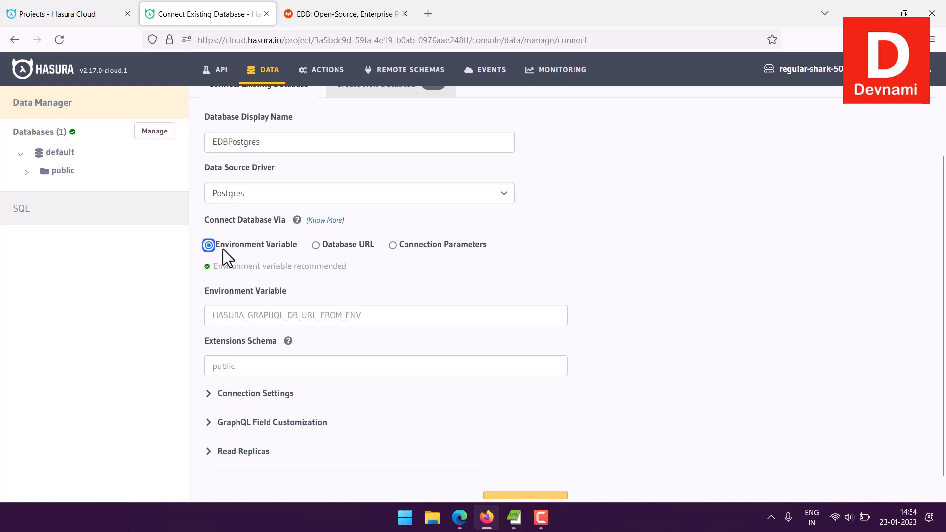
pyautogui.click(332, 243)
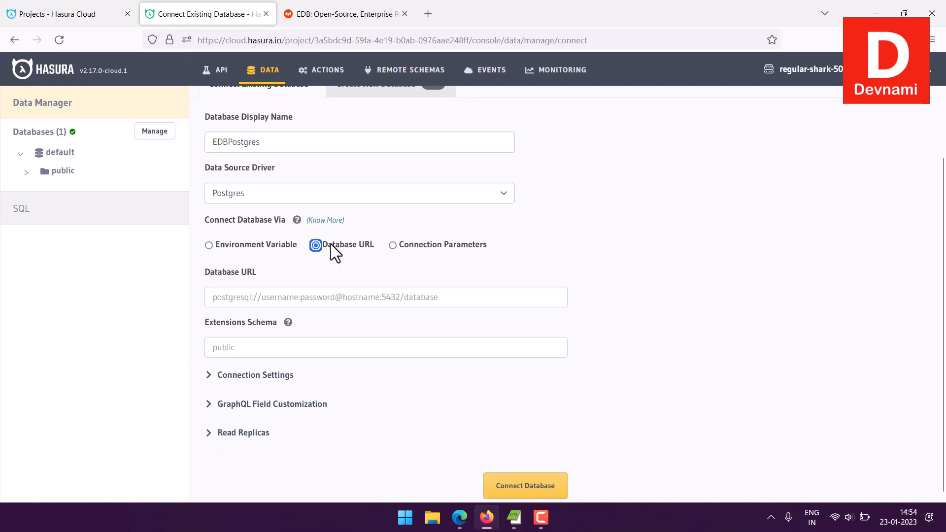
pyautogui.click(393, 245)
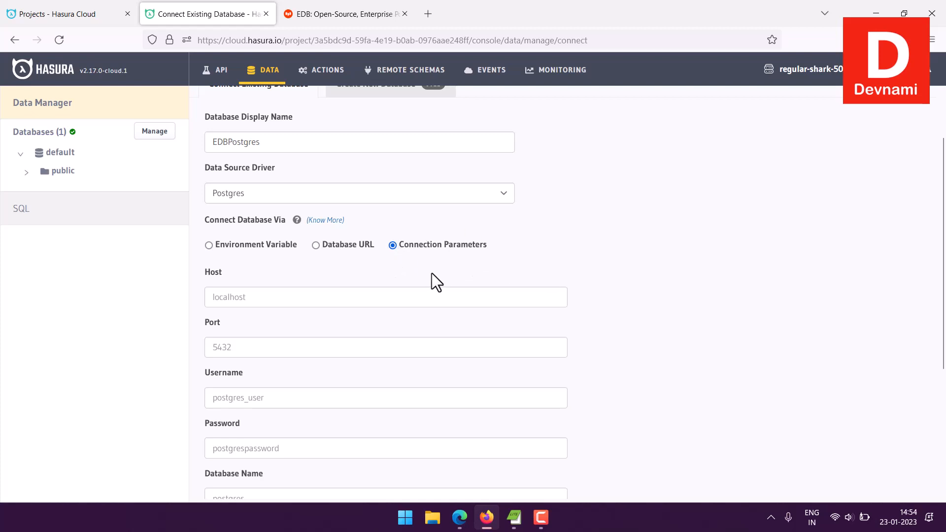
# Switch to the EDB tab and open the BigAnimal portal from the account dashboard.
pyautogui.click(345, 23)
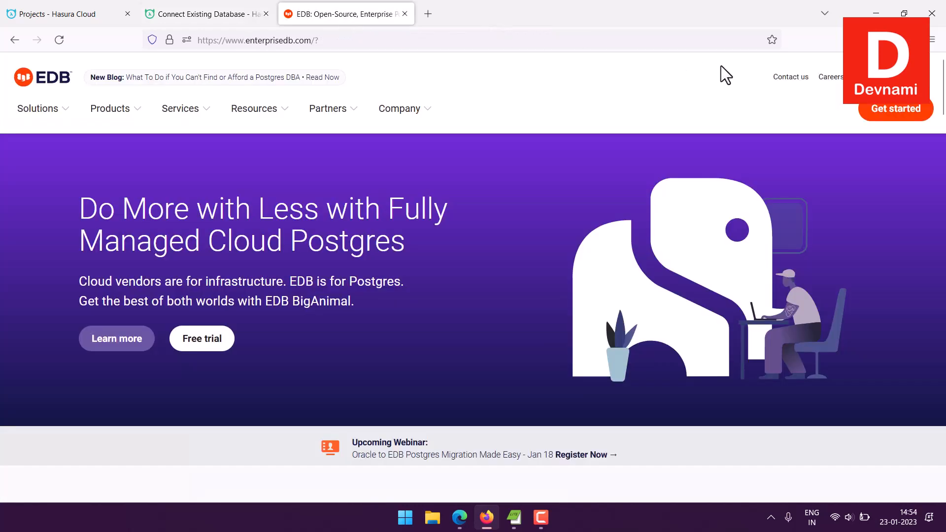
pyautogui.click(921, 77)
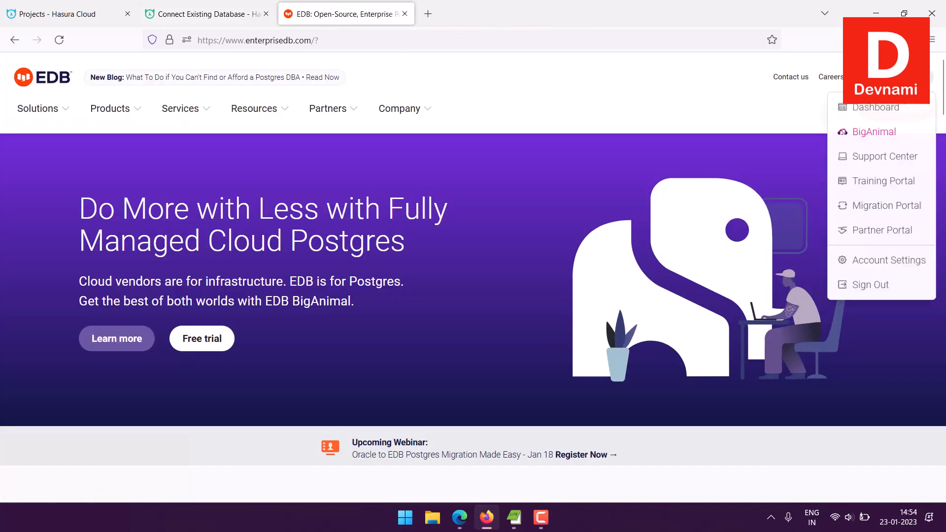
pyautogui.click(891, 111)
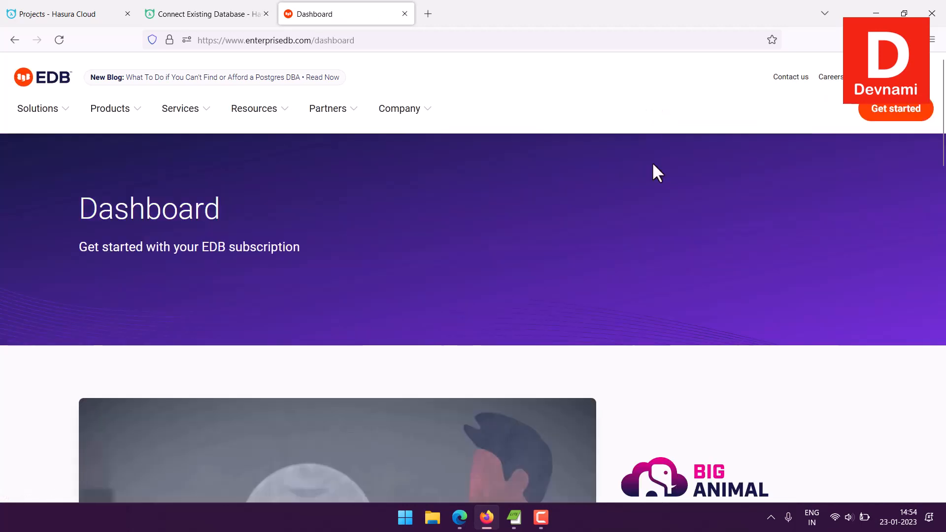
pyautogui.scroll(-6, 653, 165)
pyautogui.click(667, 310)
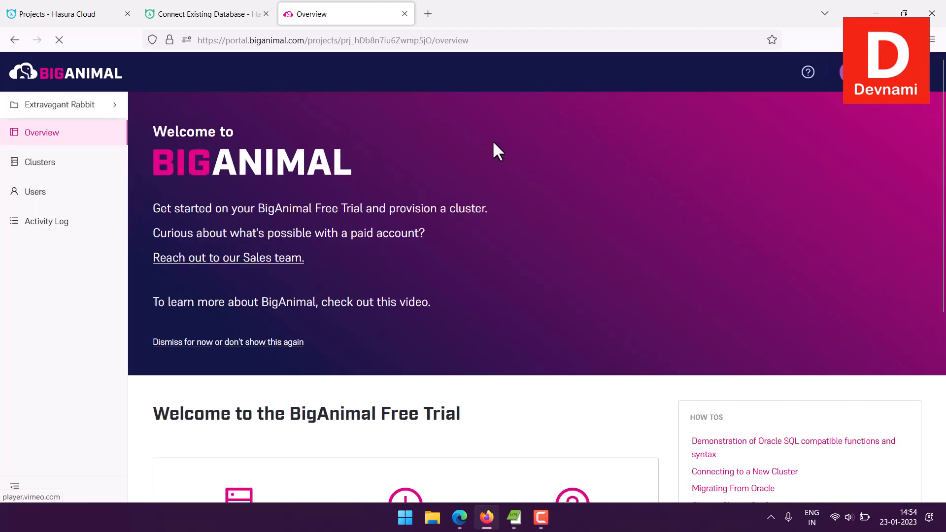
# Open the PostgresEDB cluster and show its connection details.
pyautogui.click(59, 167)
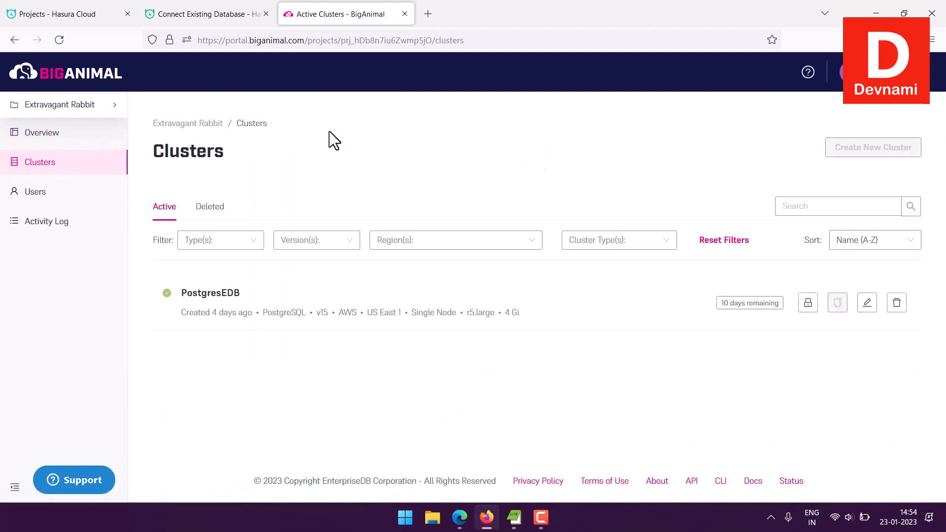
pyautogui.click(209, 294)
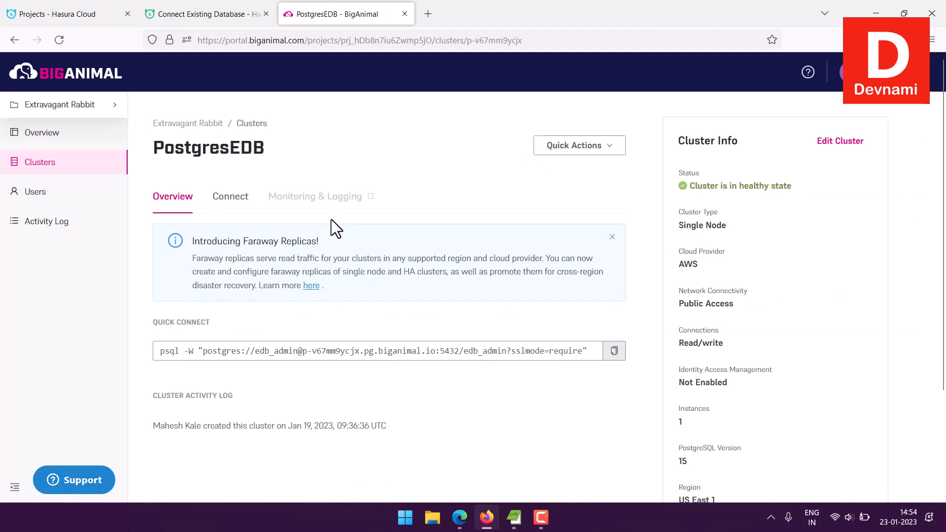
pyautogui.moveTo(156, 148); pyautogui.dragTo(269, 147)
pyautogui.click(313, 154)
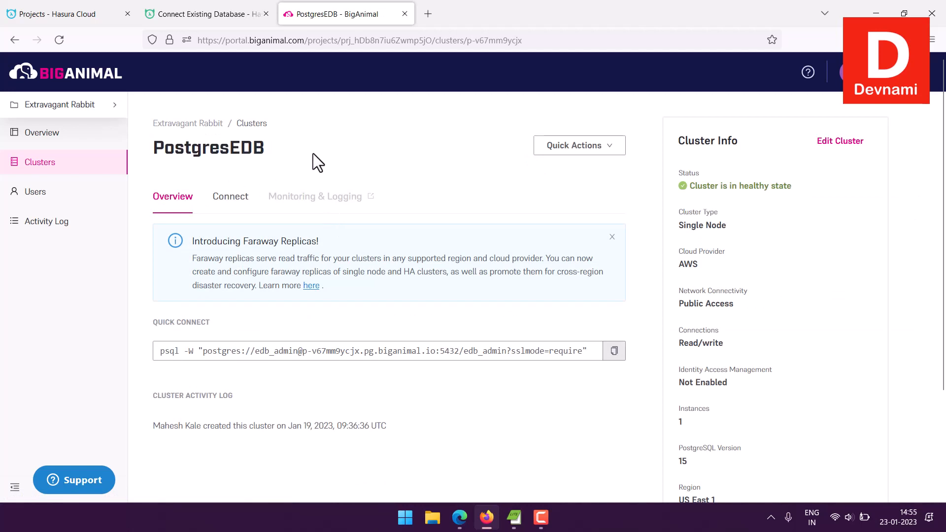
pyautogui.click(231, 211)
pyautogui.scroll(-4, 463, 217)
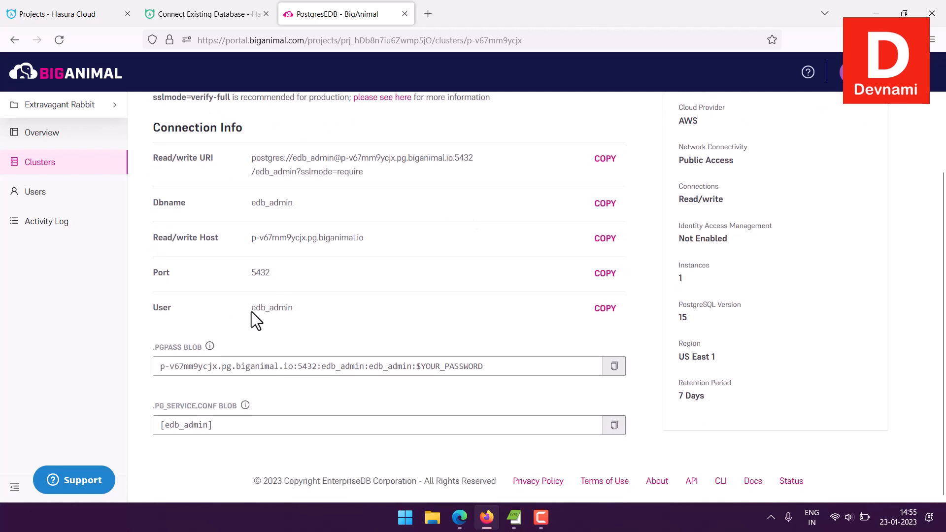
# Review the cluster's connection info: user, database name, read/write URI and host.
pyautogui.moveTo(251, 311); pyautogui.dragTo(305, 310)
pyautogui.click(304, 310)
pyautogui.moveTo(251, 204); pyautogui.dragTo(319, 205)
pyautogui.click(321, 205)
pyautogui.moveTo(256, 159); pyautogui.dragTo(384, 176)
pyautogui.click(384, 177)
pyautogui.moveTo(251, 238); pyautogui.dragTo(370, 235)
pyautogui.click(382, 235)
pyautogui.click(370, 235)
pyautogui.scroll(2, 430, 247)
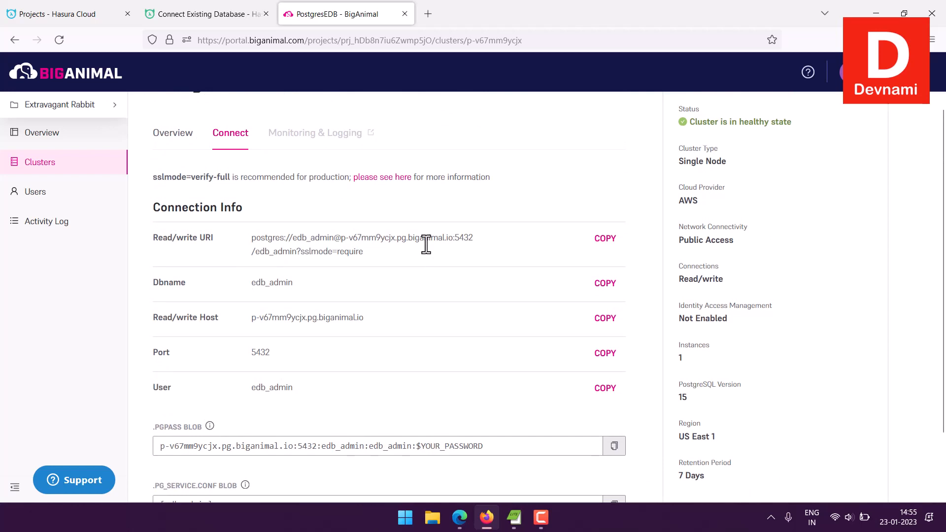
# Return to the Hasura connection form and paste the database password into the Password field.
pyautogui.click(187, 15)
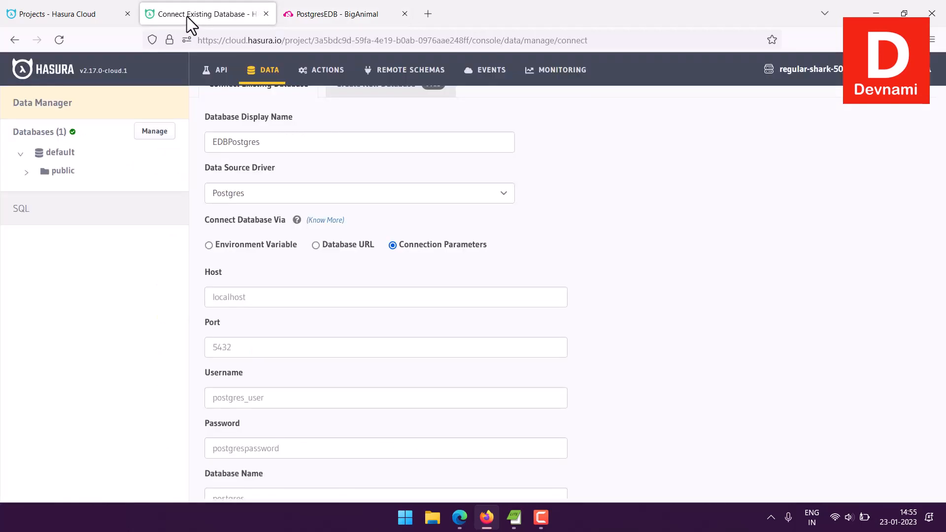
pyautogui.scroll(-3, 427, 332)
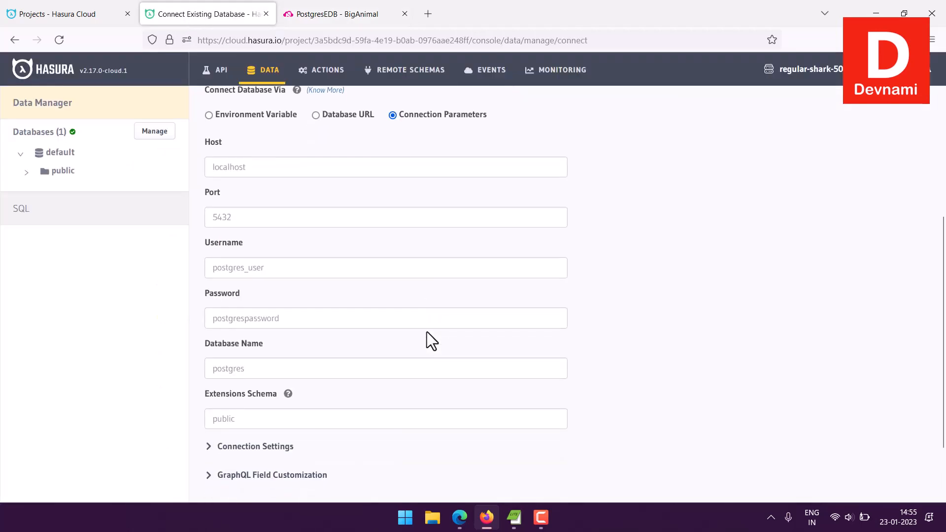
pyautogui.click(267, 318)
pyautogui.hotkey('ctrl', 'v')
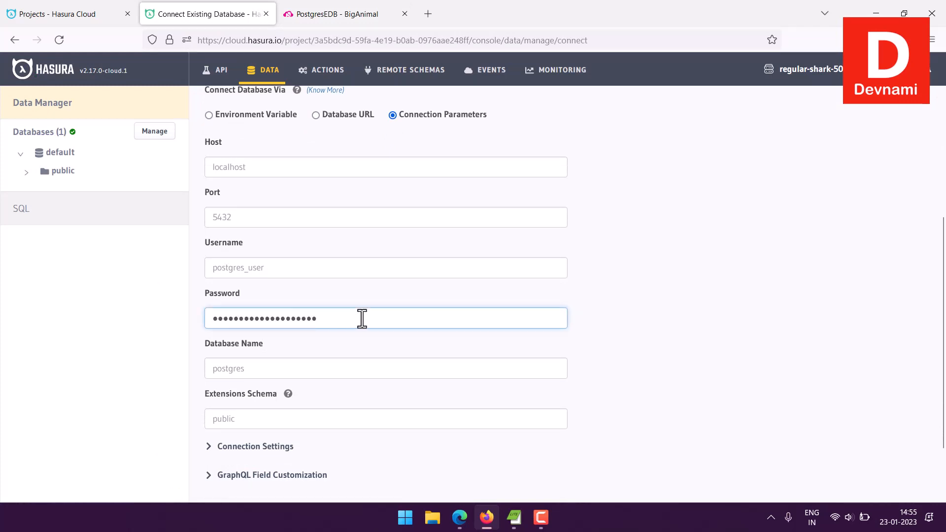
# Copy the cluster user edb_admin and enter it as both the Username and the Database Name.
pyautogui.click(252, 269)
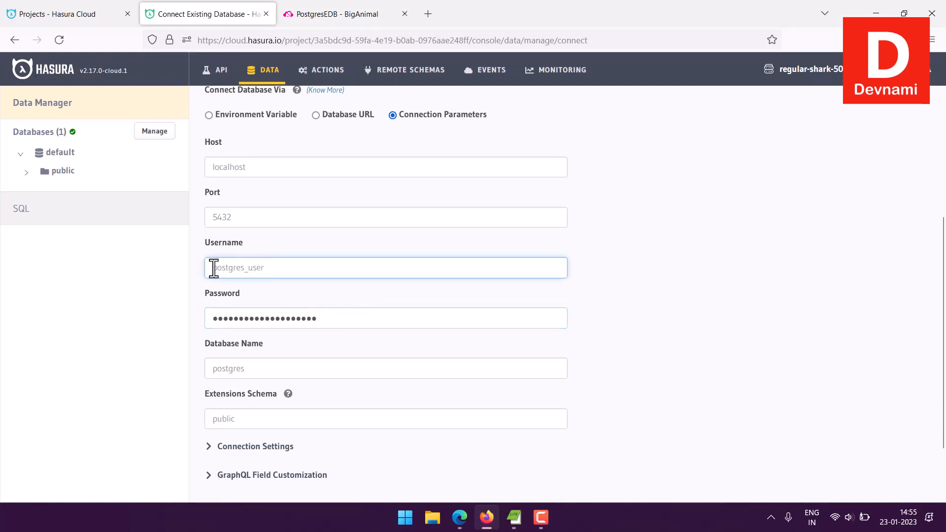
pyautogui.click(331, 16)
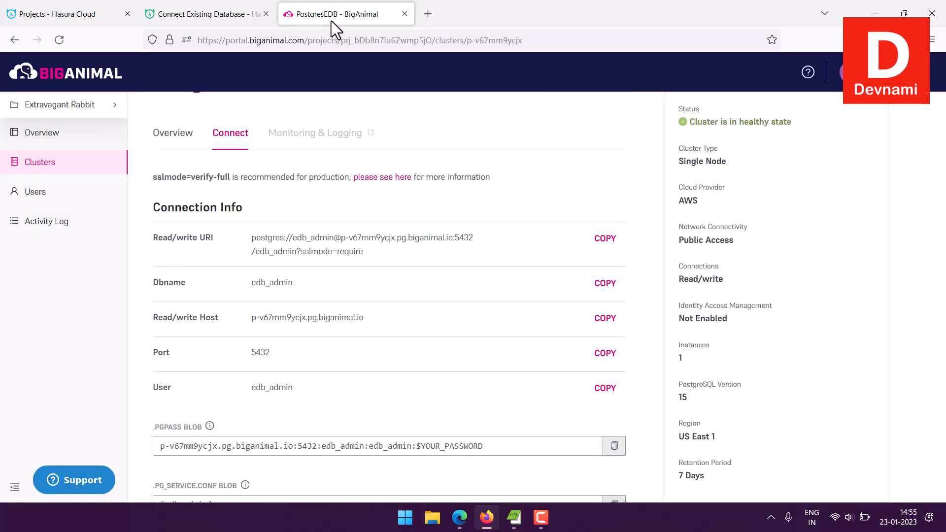
pyautogui.moveTo(276, 393); pyautogui.dragTo(253, 392)
pyautogui.hotkey('ctrl', 'c')
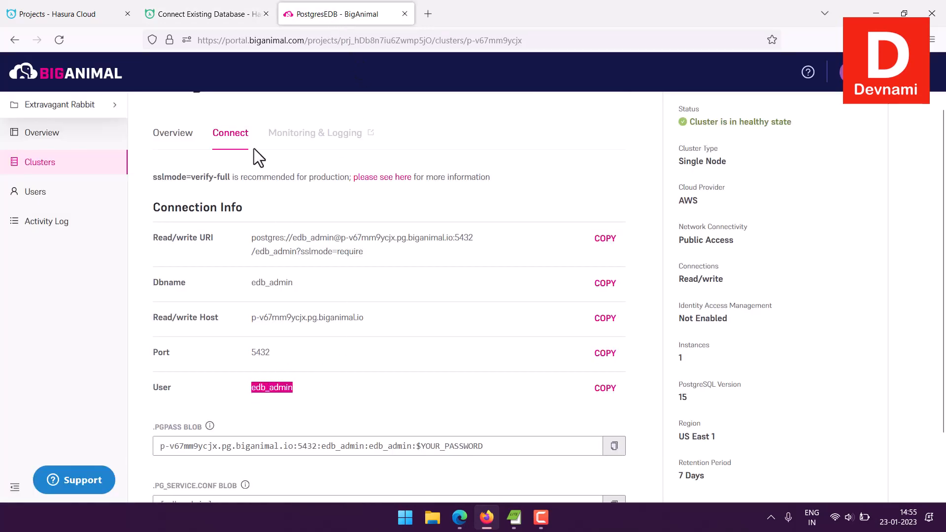
pyautogui.click(211, 13)
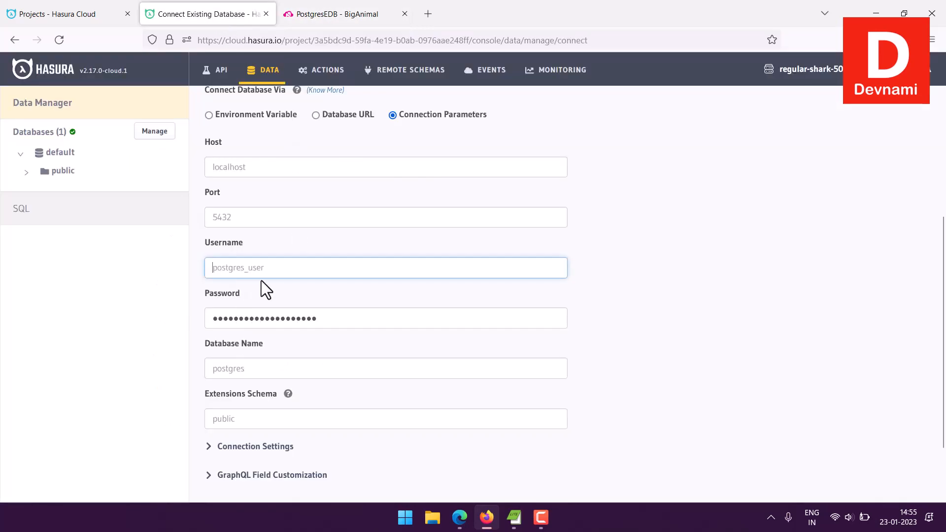
pyautogui.hotkey('ctrl', 'v')
pyautogui.click(235, 369)
pyautogui.hotkey('ctrl', 'v')
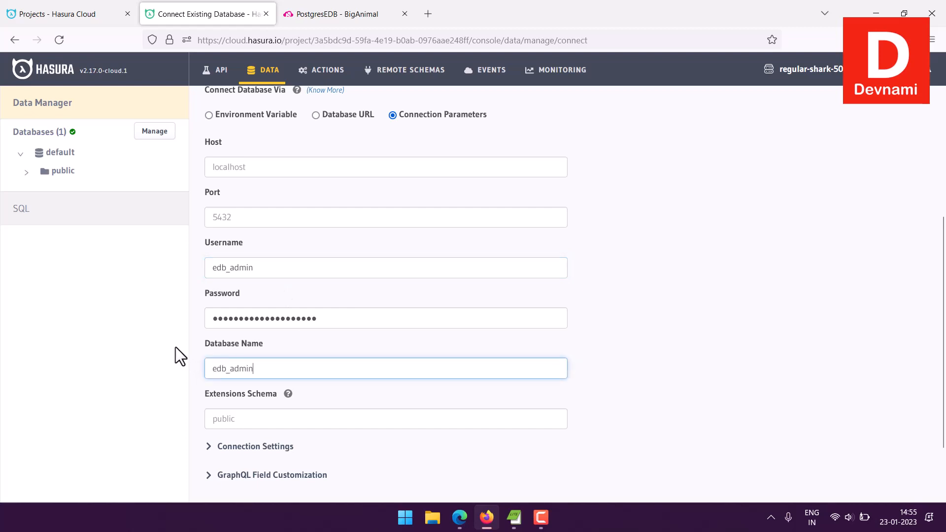
# Copy the cluster's read/write host and paste it into the Host field of the connection form.
pyautogui.click(664, 387)
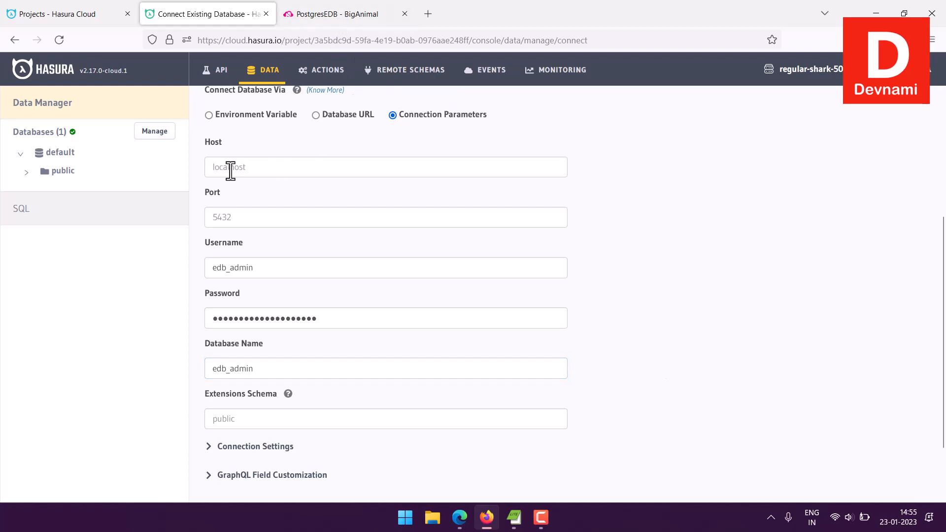
pyautogui.click(327, 13)
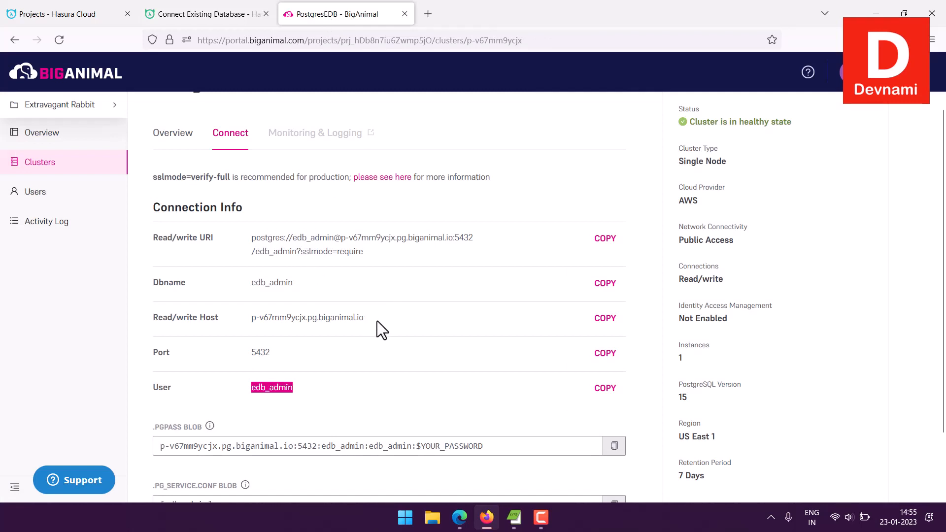
pyautogui.moveTo(375, 322); pyautogui.dragTo(254, 320)
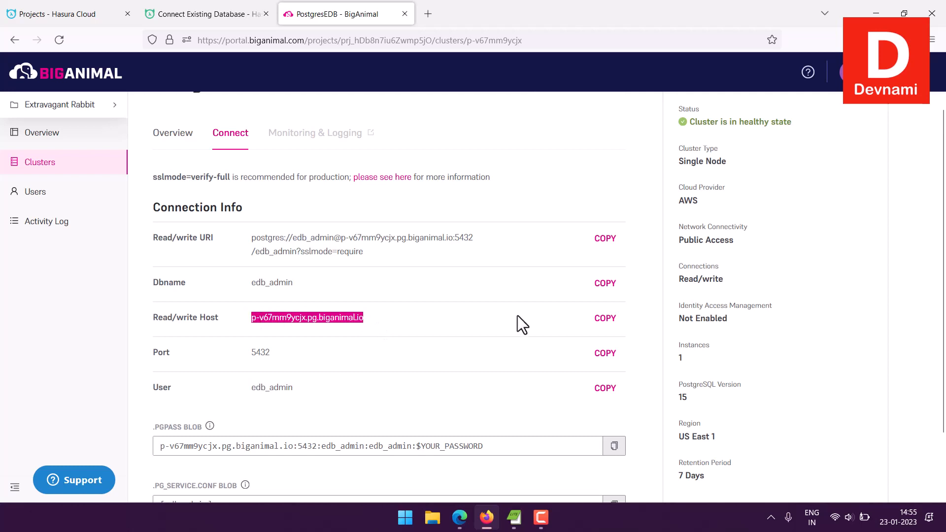
pyautogui.hotkey('ctrl', 'shift', 'Tab')
pyautogui.click(252, 171)
pyautogui.write('p-v67mm9ycjx.pg.biganimal.io')
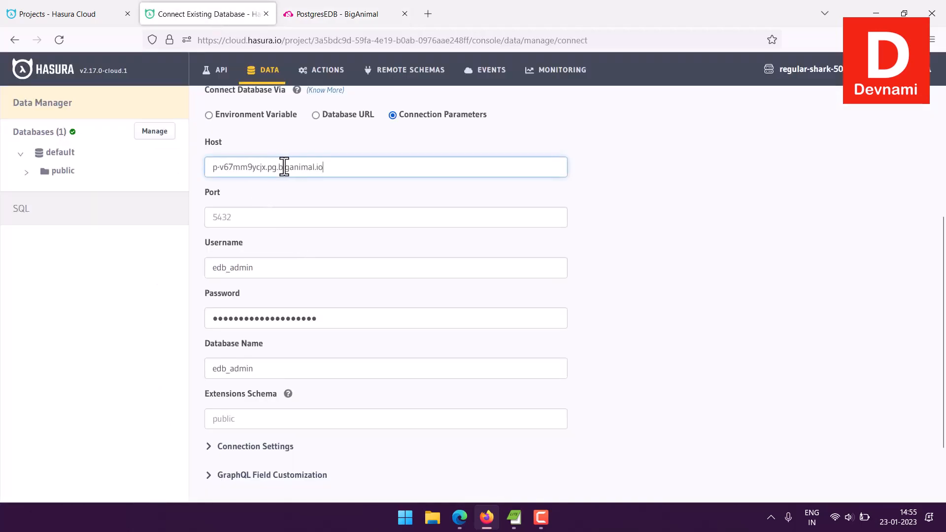
# Copy the cluster's port 5432 and paste it into the Port field.
pyautogui.click(247, 221)
pyautogui.click(353, 9)
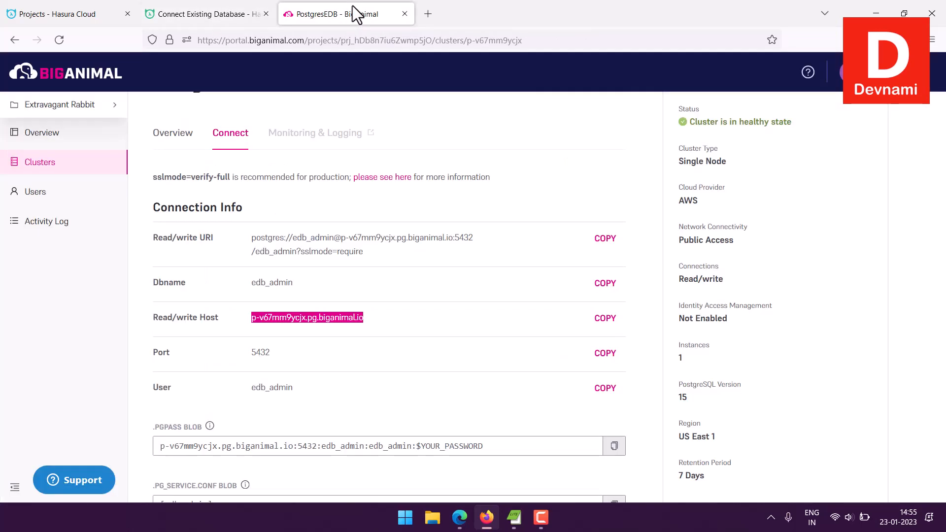
pyautogui.moveTo(280, 347); pyautogui.dragTo(246, 351)
pyautogui.hotkey('ctrl', 'c')
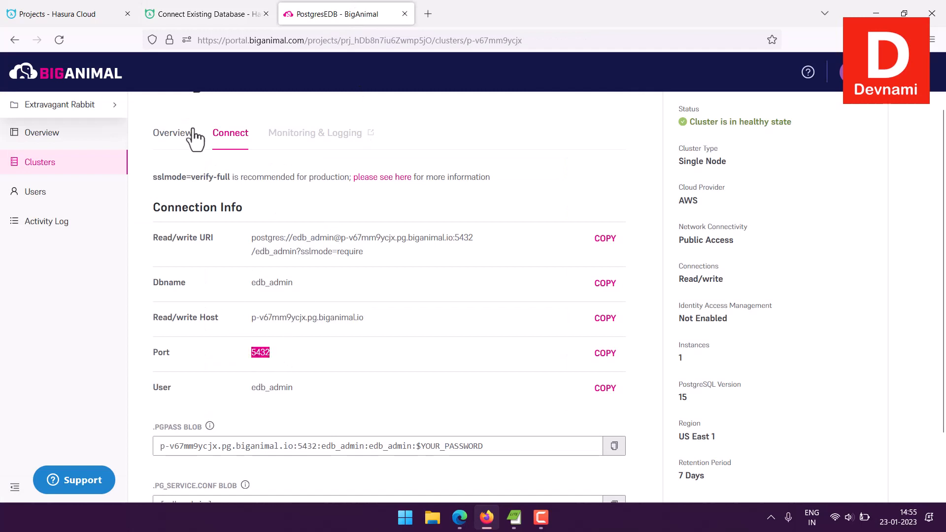
pyautogui.click(199, 15)
pyautogui.hotkey('ctrl', 'v')
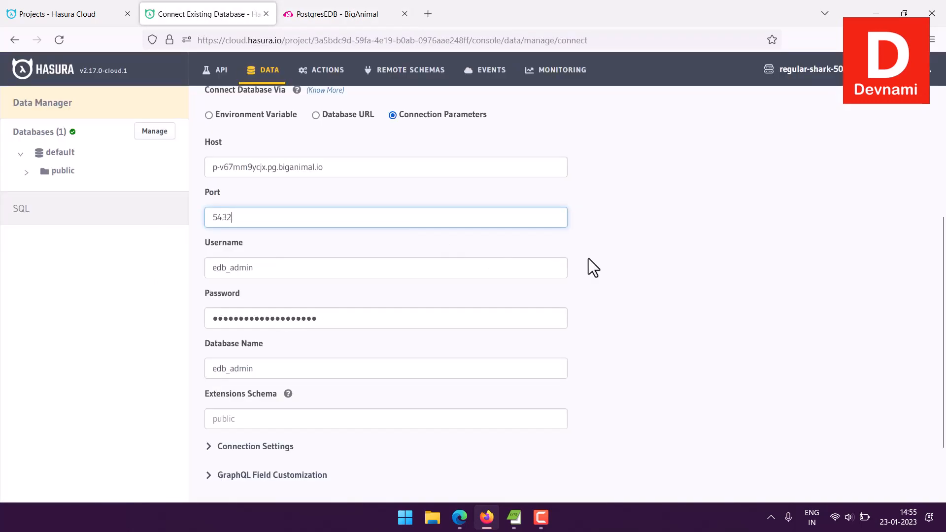
# Compare the cluster's read/write URI with the values filled in the connection form.
pyautogui.click(660, 265)
pyautogui.scroll(2, 658, 265)
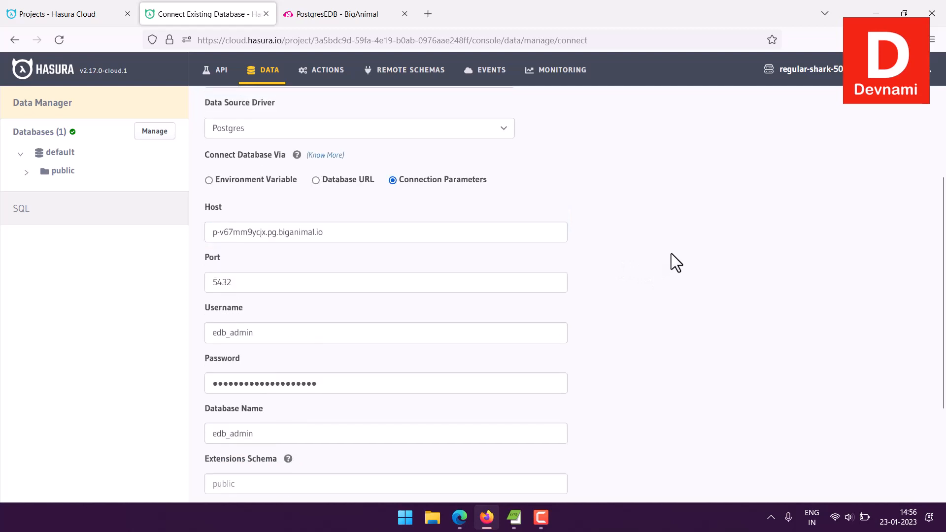
pyautogui.click(325, 3)
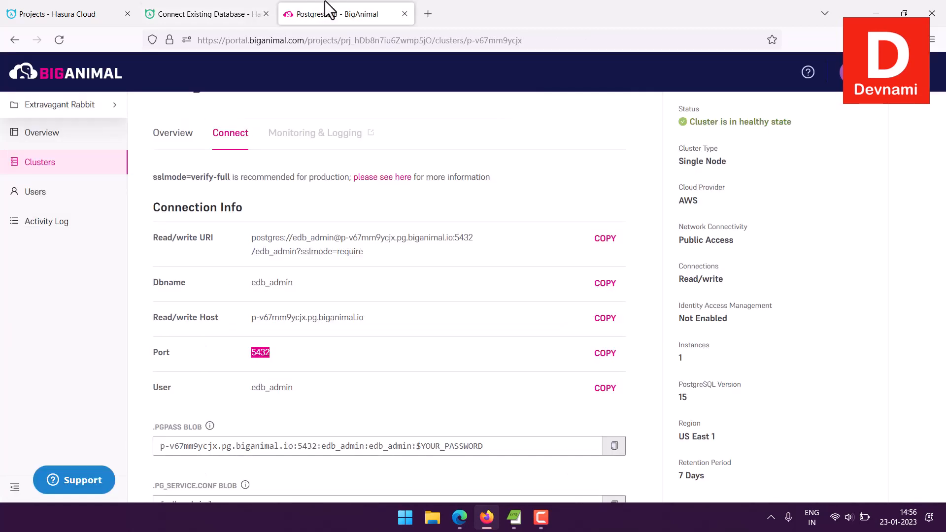
pyautogui.moveTo(255, 238); pyautogui.dragTo(331, 249)
pyautogui.click(331, 249)
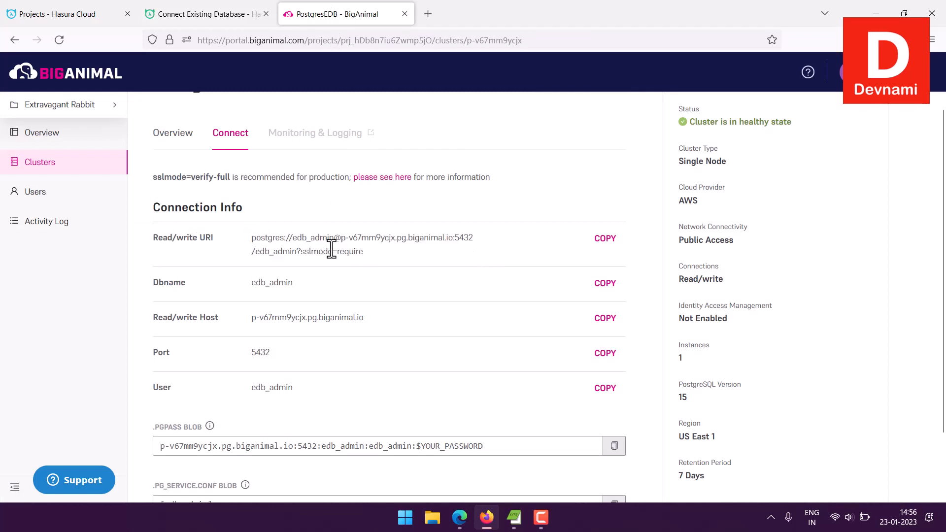
pyautogui.click(225, 14)
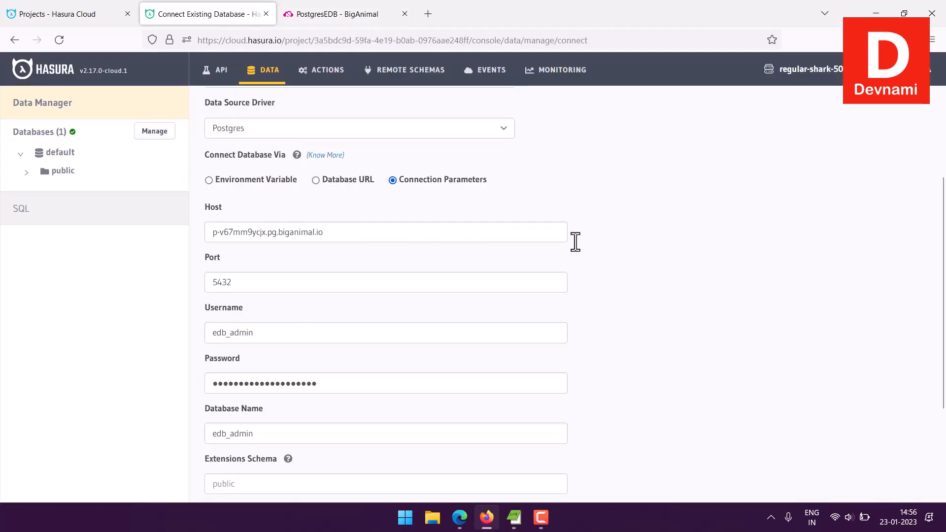
pyautogui.scroll(-2, 708, 266)
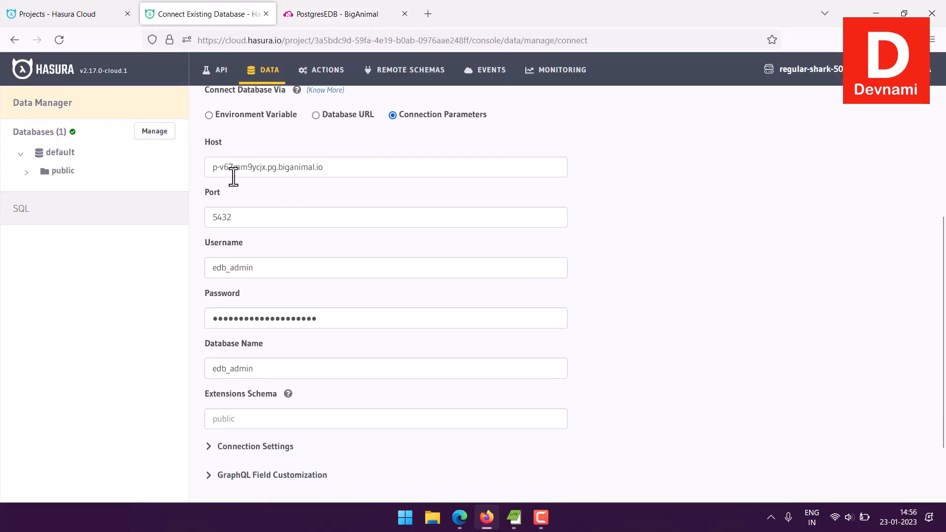
pyautogui.scroll(-2, 690, 291)
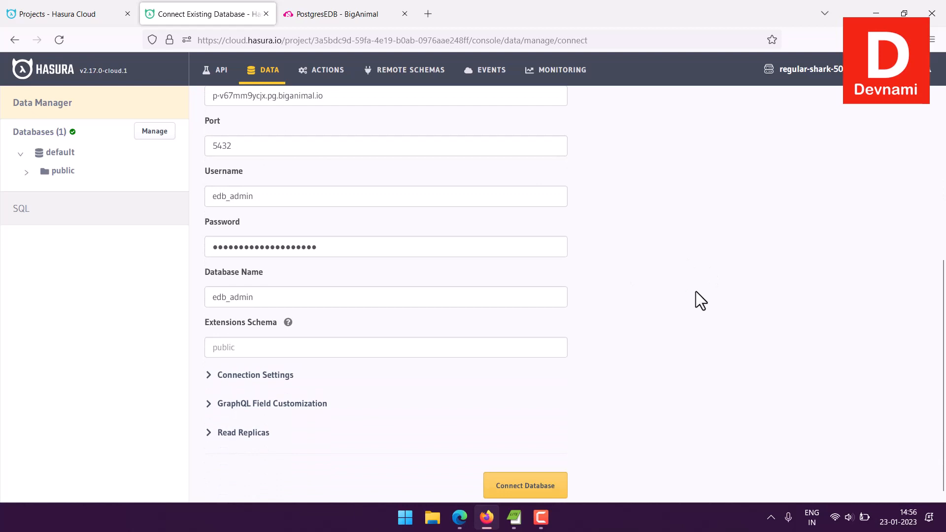
# Expand and review the Connection Settings options, then collapse them.
pyautogui.click(274, 376)
pyautogui.scroll(-4, 563, 350)
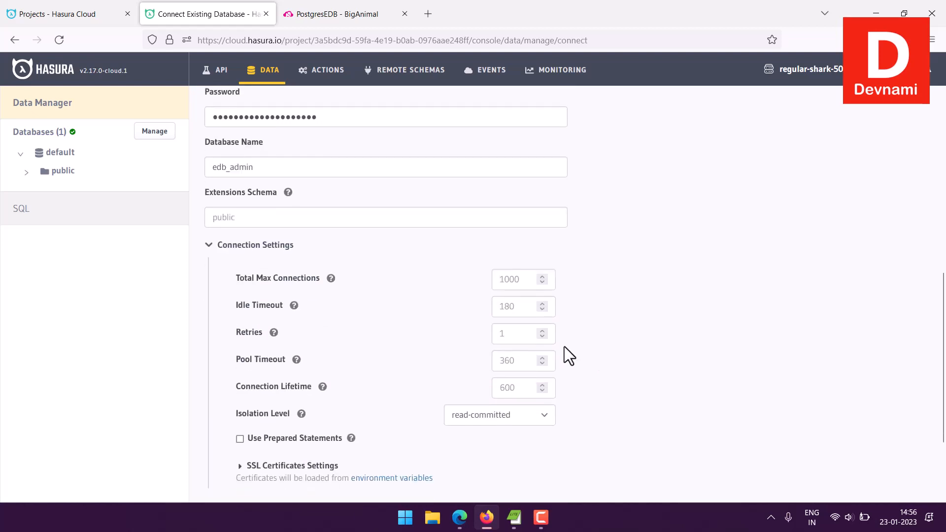
pyautogui.scroll(-3, 508, 330)
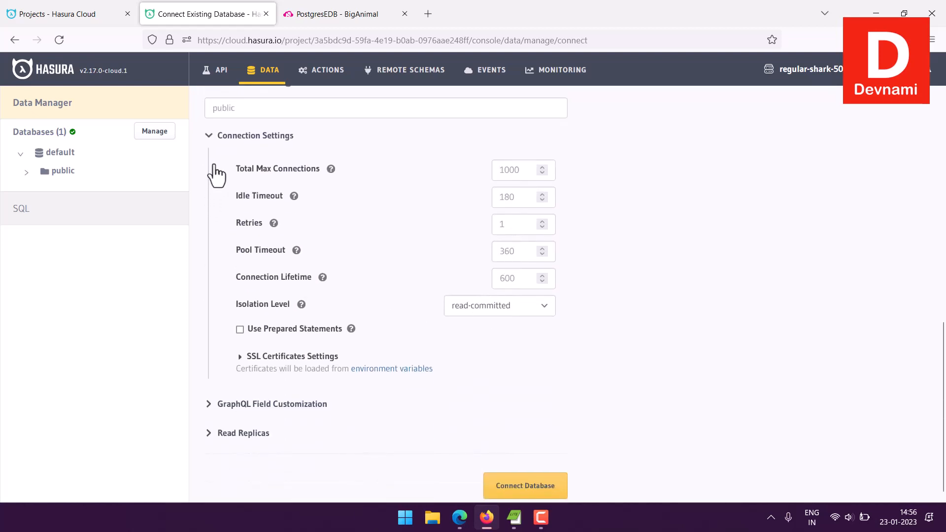
pyautogui.click(241, 138)
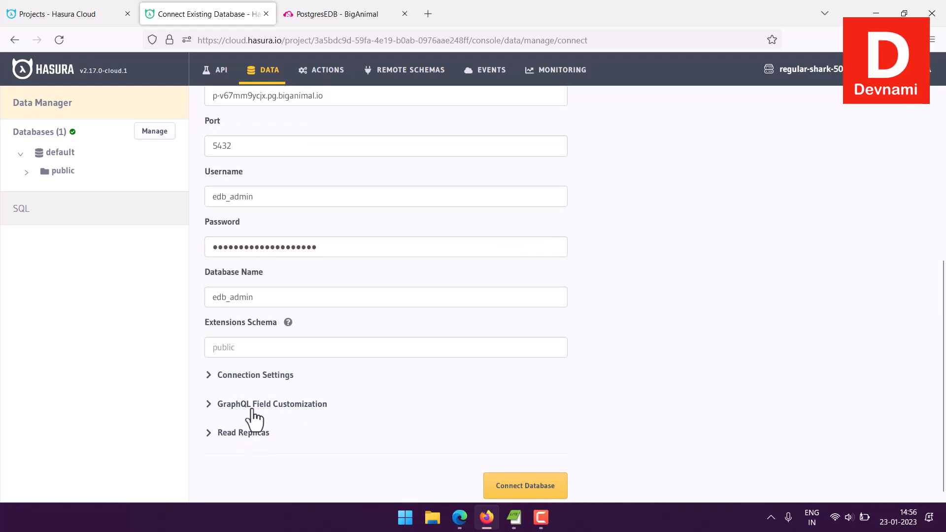
# Copy the cluster name and set the Database Display Name to PostgresEDB.
pyautogui.scroll(5, 671, 360)
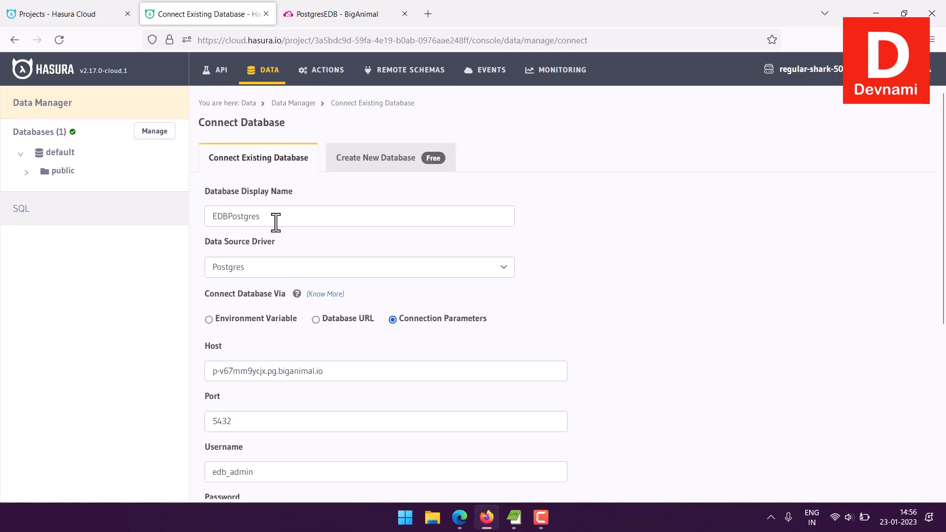
pyautogui.click(315, 14)
pyautogui.scroll(2, 285, 174)
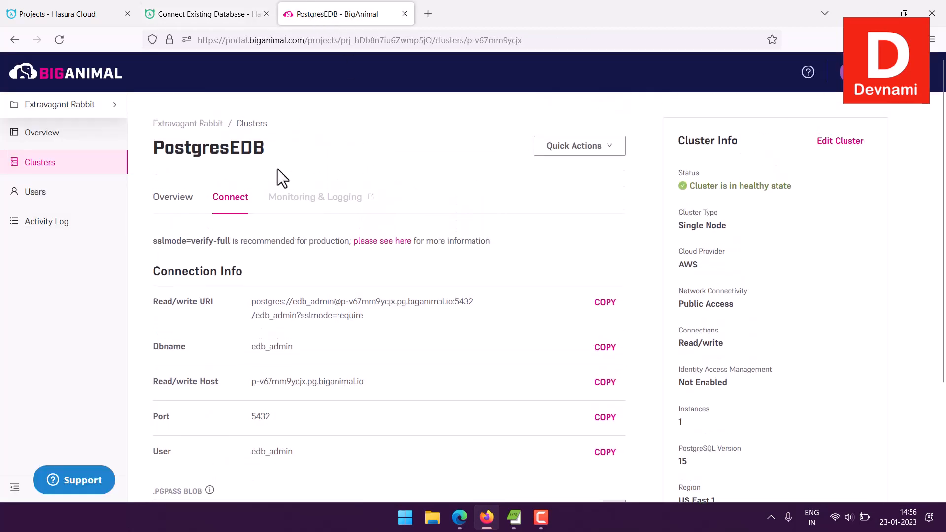
pyautogui.doubleClick(246, 148)
pyautogui.hotkey('ctrl', 'c')
pyautogui.click(207, 13)
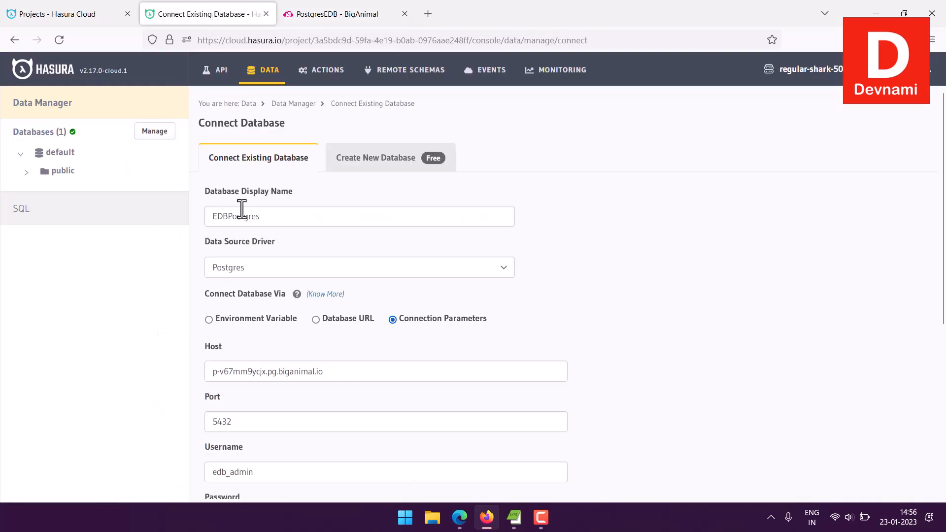
pyautogui.moveTo(274, 220); pyautogui.dragTo(140, 220)
pyautogui.hotkey('ctrl', 'v')
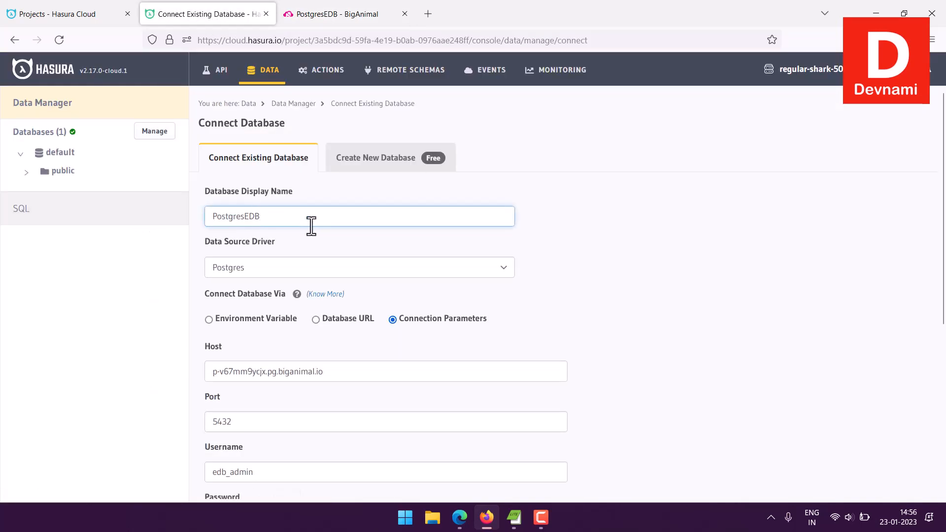
# Try to connect the database with the entered parameters.
pyautogui.scroll(-5, 593, 299)
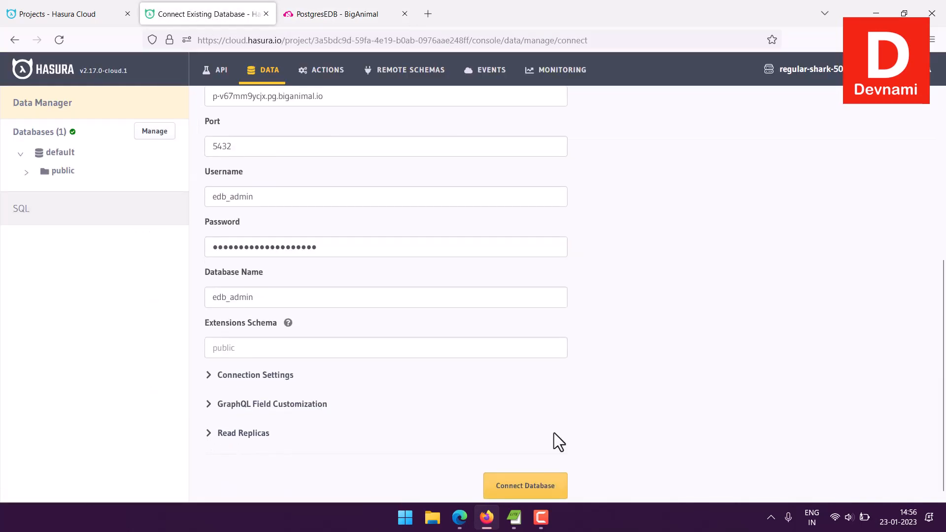
pyautogui.click(531, 485)
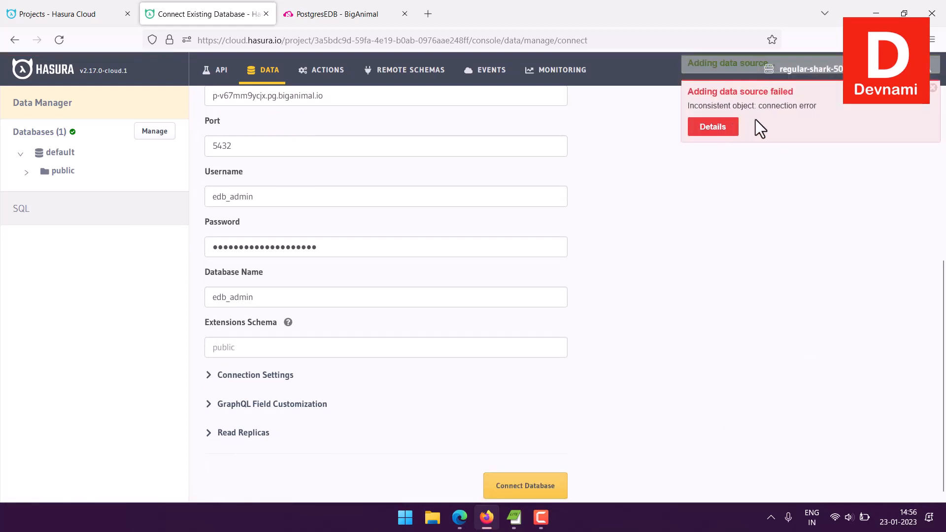
# Open the error details and read the connection failure message, then close it.
pyautogui.click(722, 106)
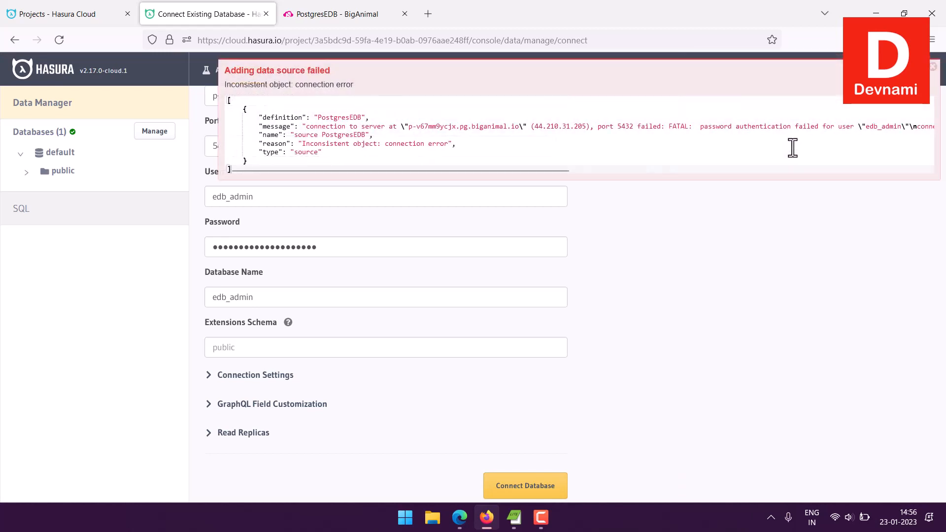
pyautogui.moveTo(317, 144); pyautogui.dragTo(355, 160)
pyautogui.click(341, 155)
pyautogui.click(355, 159)
pyautogui.moveTo(417, 127); pyautogui.dragTo(640, 134)
pyautogui.click(722, 137)
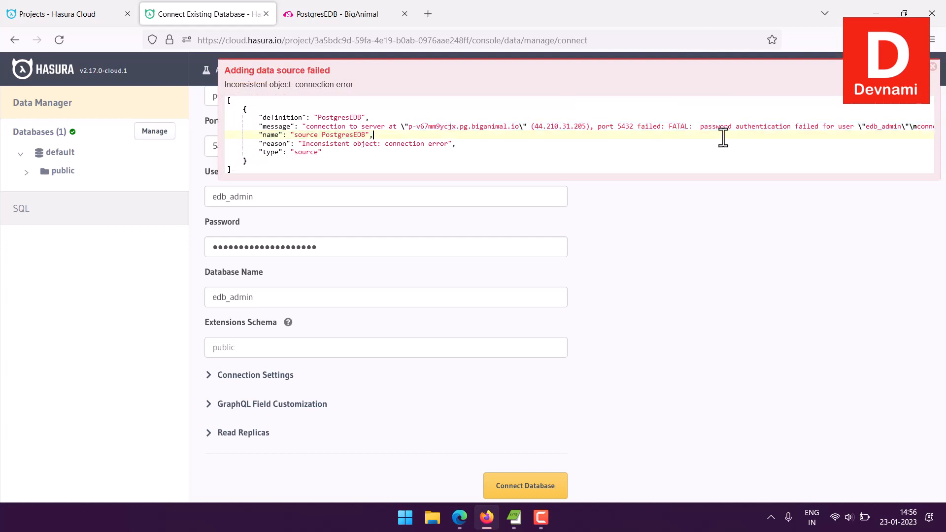
pyautogui.moveTo(724, 129); pyautogui.dragTo(878, 128)
pyautogui.click(878, 128)
pyautogui.moveTo(702, 127); pyautogui.dragTo(882, 126)
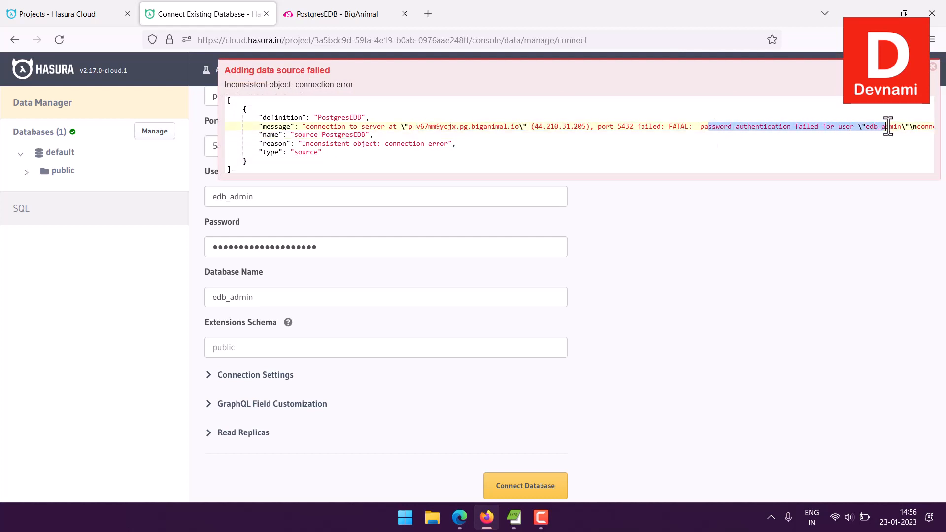
pyautogui.click(885, 127)
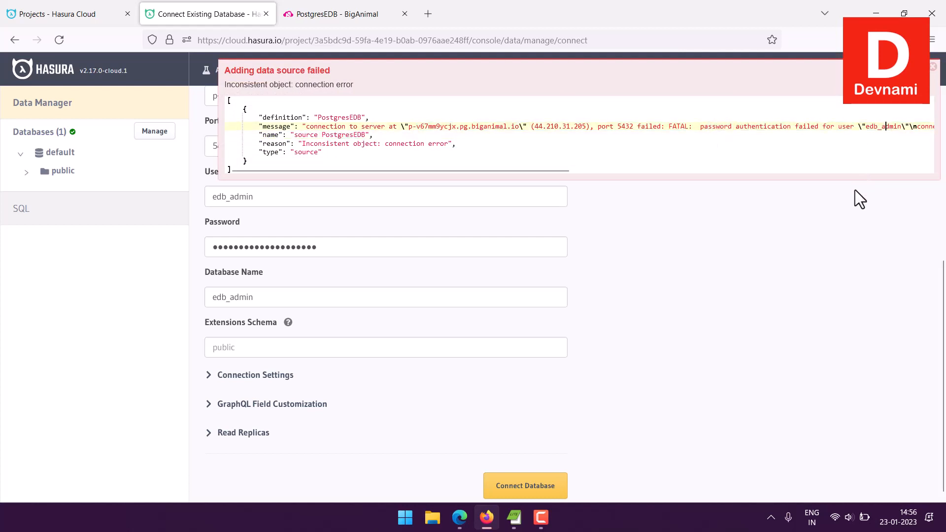
pyautogui.moveTo(837, 127); pyautogui.dragTo(932, 127)
pyautogui.click(922, 126)
pyautogui.click(656, 129)
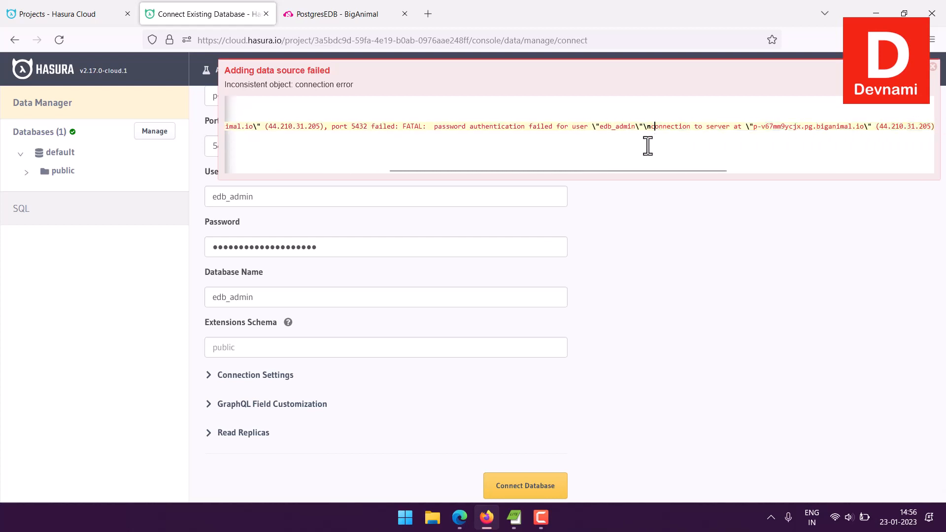
pyautogui.click(933, 67)
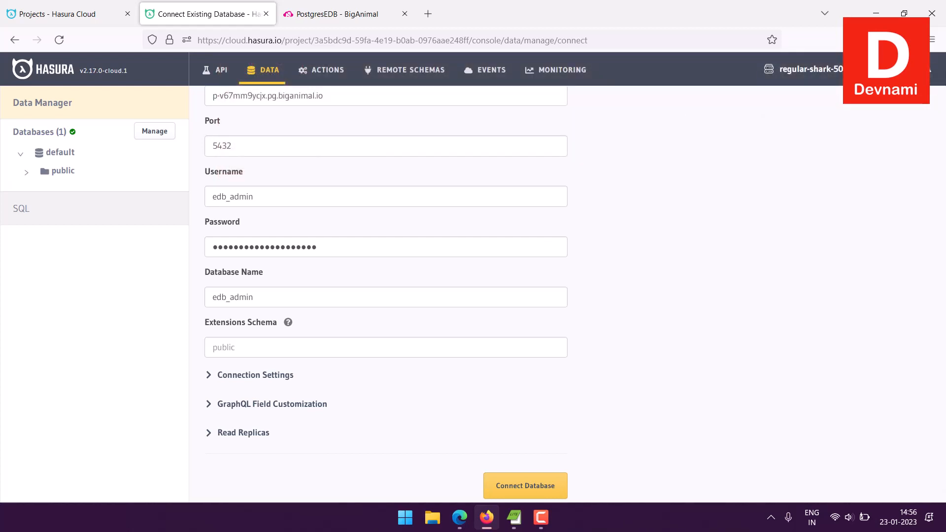
# Clear and re-enter the database password in the Password field.
pyautogui.click(274, 197)
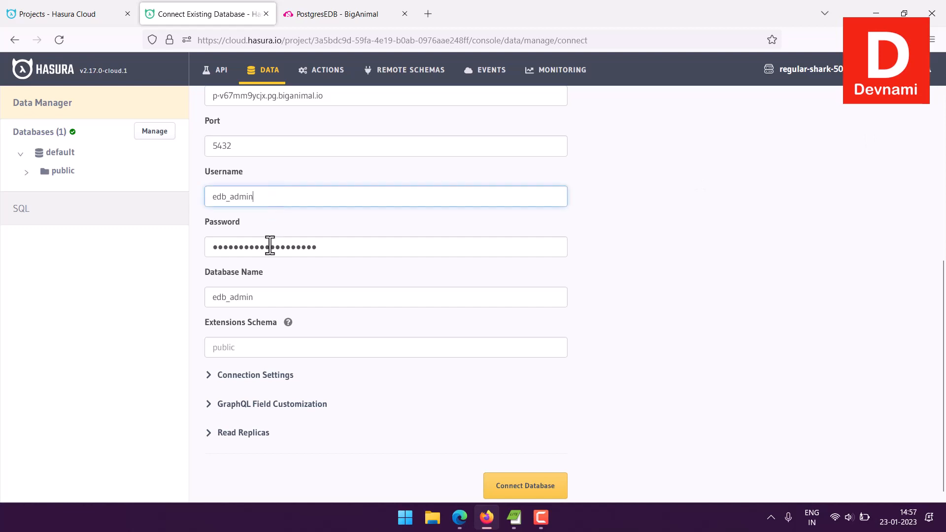
pyautogui.click(314, 250)
pyautogui.moveTo(314, 250); pyautogui.dragTo(199, 246)
pyautogui.click(315, 259)
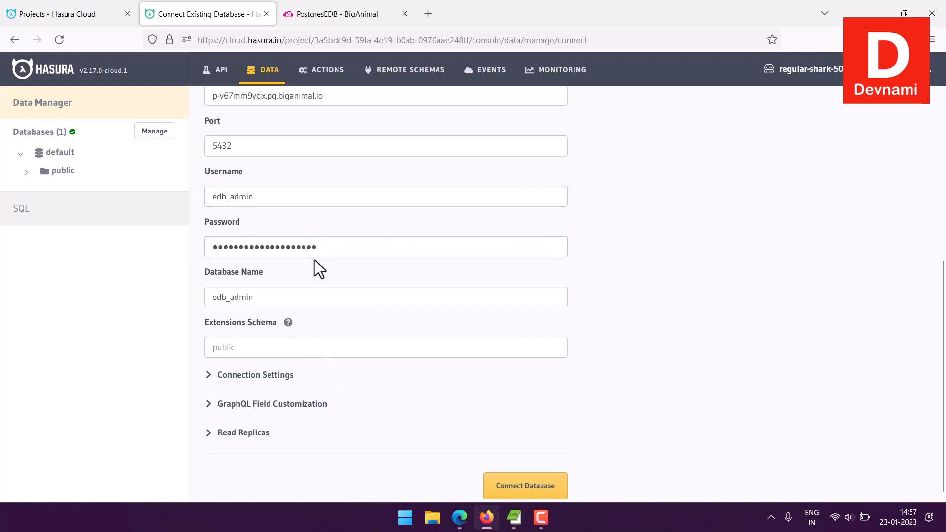
pyautogui.moveTo(314, 259); pyautogui.dragTo(194, 249)
pyautogui.click(312, 2)
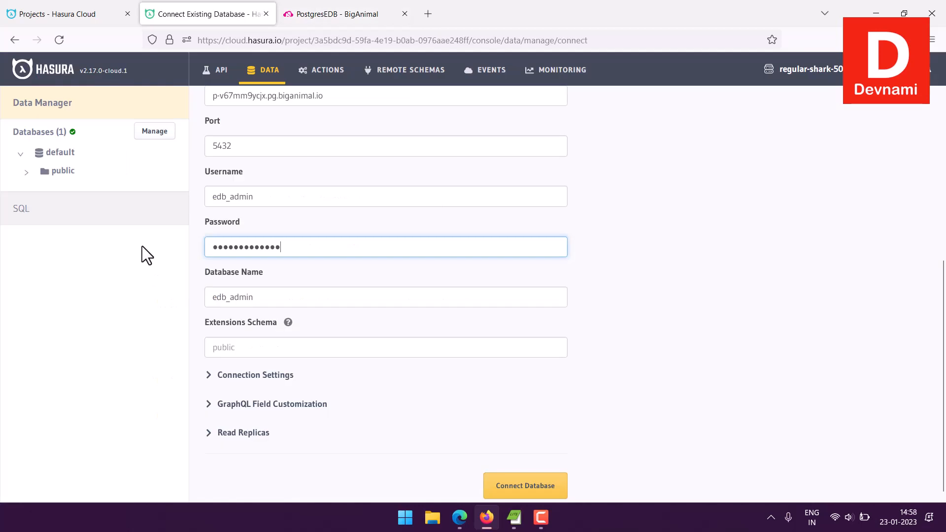
pyautogui.scroll(2, 732, 284)
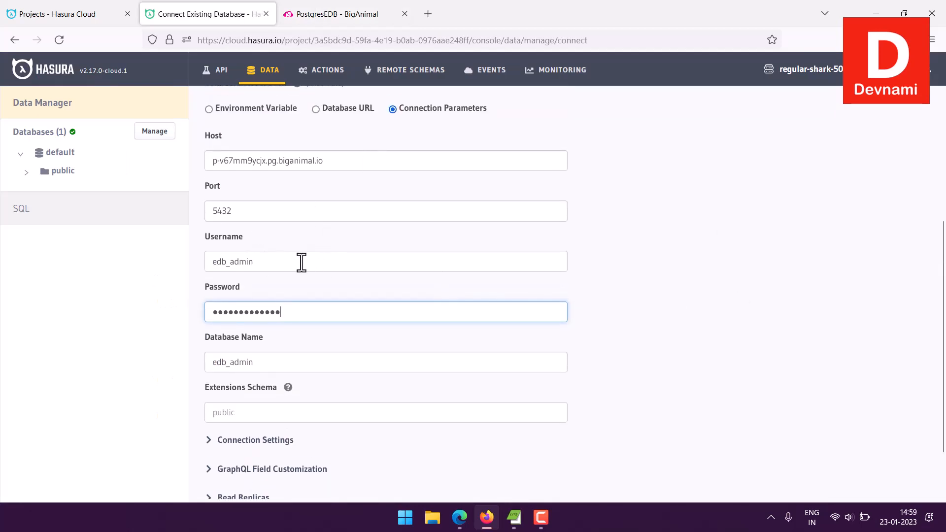
# Connect the database and open the new PostgresEDB source from the database list.
pyautogui.scroll(-2, 567, 278)
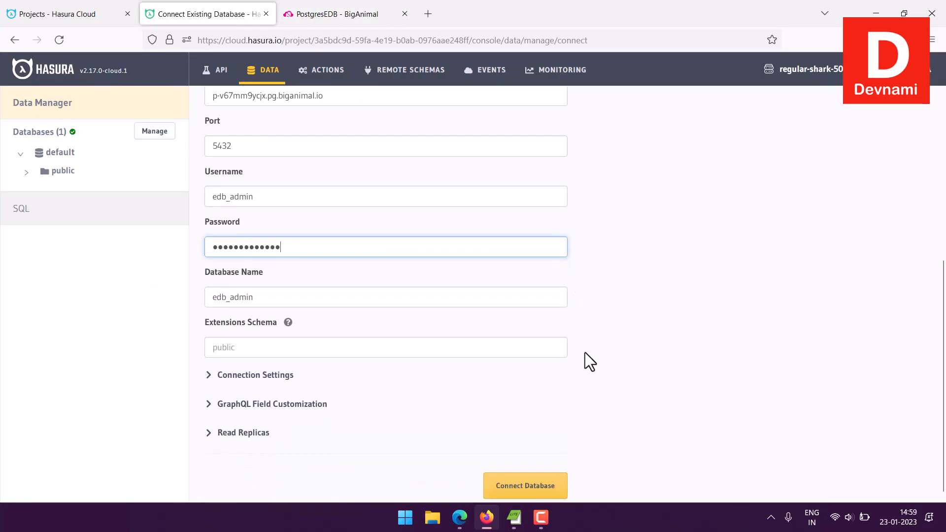
pyautogui.click(538, 485)
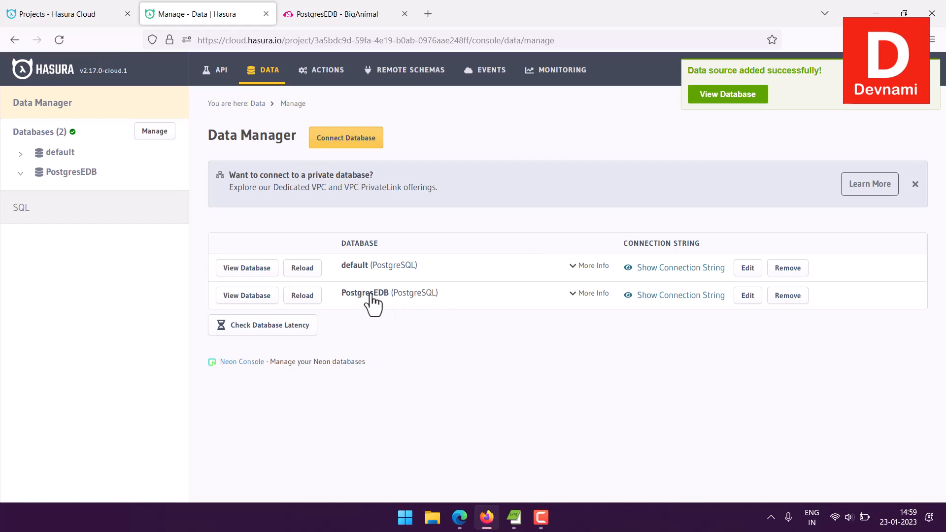
pyautogui.click(21, 175)
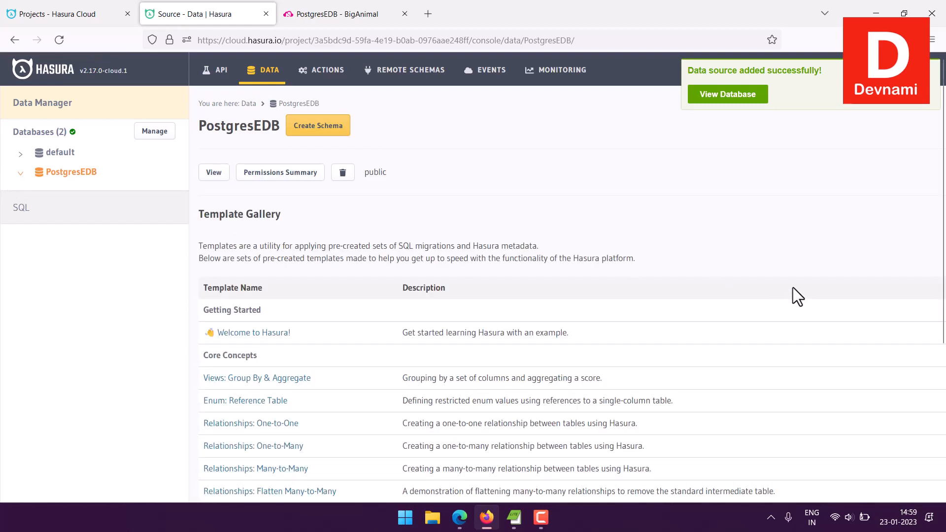
# Examine the new PostgresEDB source page and its public schema.
pyautogui.scroll(-3, 790, 272)
pyautogui.scroll(3, 790, 271)
pyautogui.scroll(-5, 718, 280)
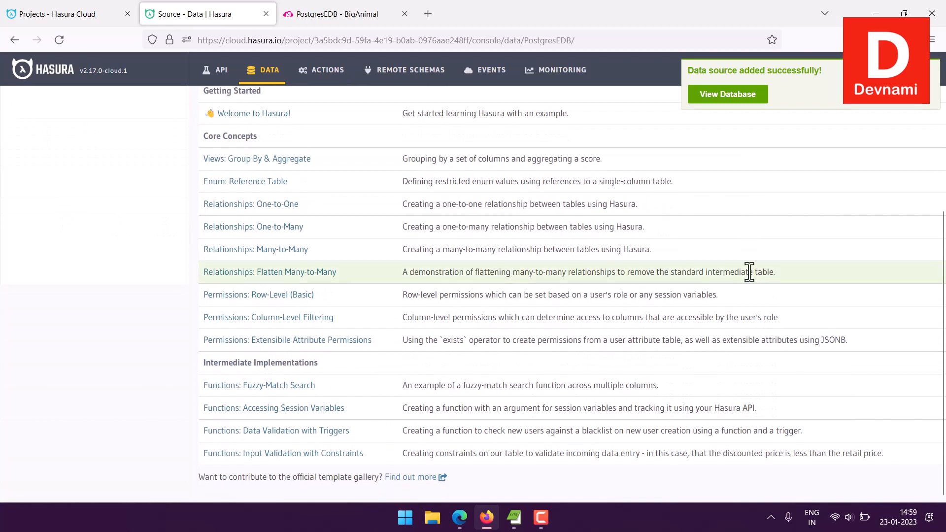
pyautogui.scroll(5, 749, 272)
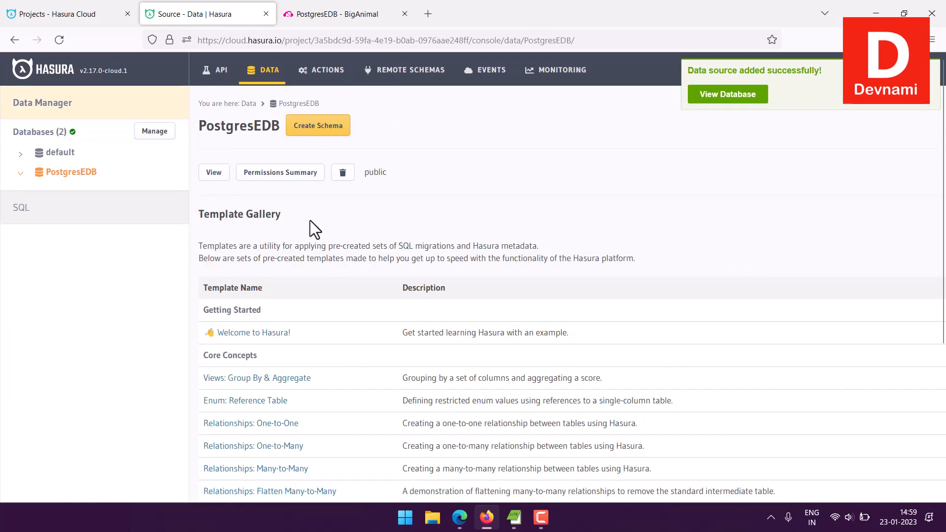
pyautogui.click(712, 99)
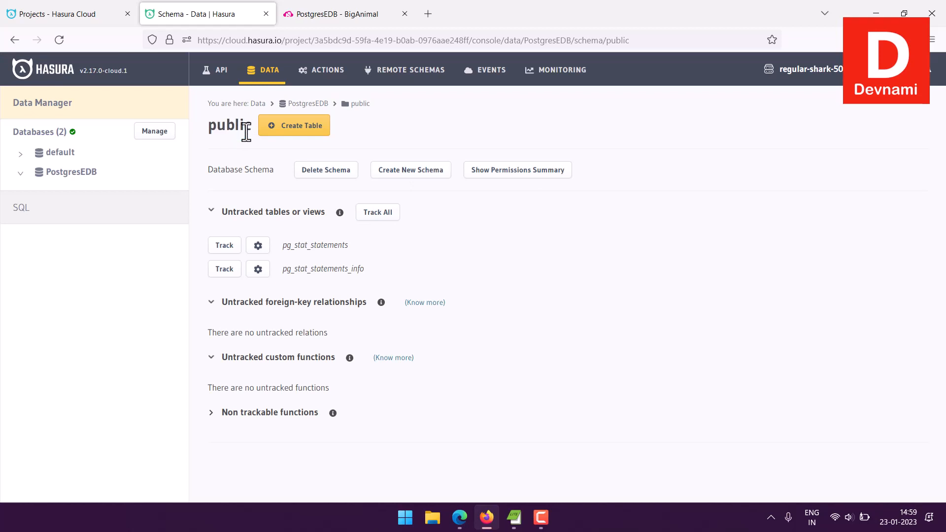
pyautogui.click(54, 172)
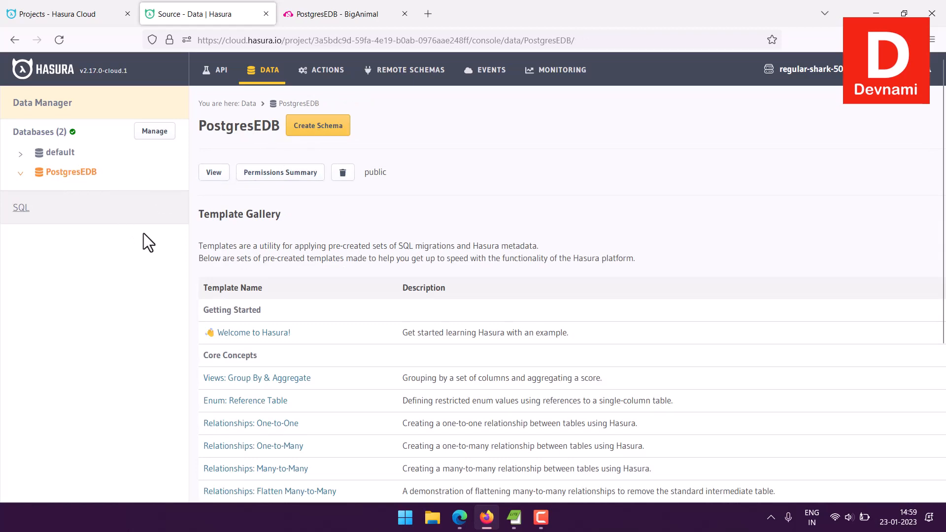
pyautogui.scroll(-5, 217, 249)
pyautogui.scroll(3, 498, 259)
pyautogui.scroll(2, 520, 265)
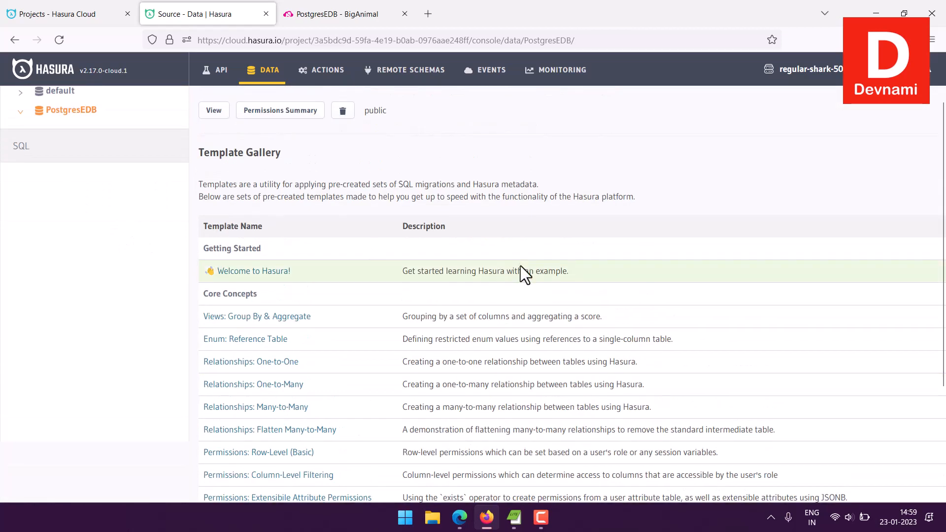
# Browse the rows of the company table in the default database's public schema.
pyautogui.click(10, 153)
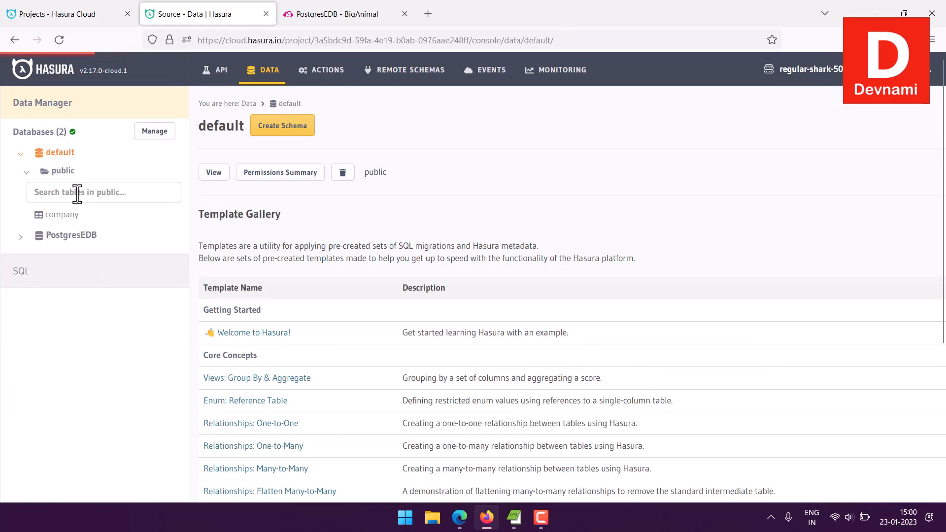
pyautogui.click(60, 214)
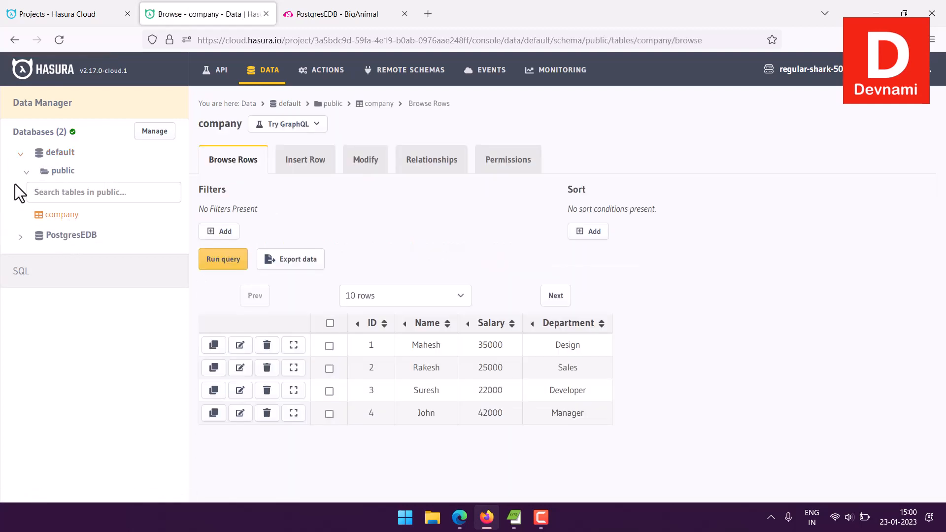
pyautogui.click(26, 175)
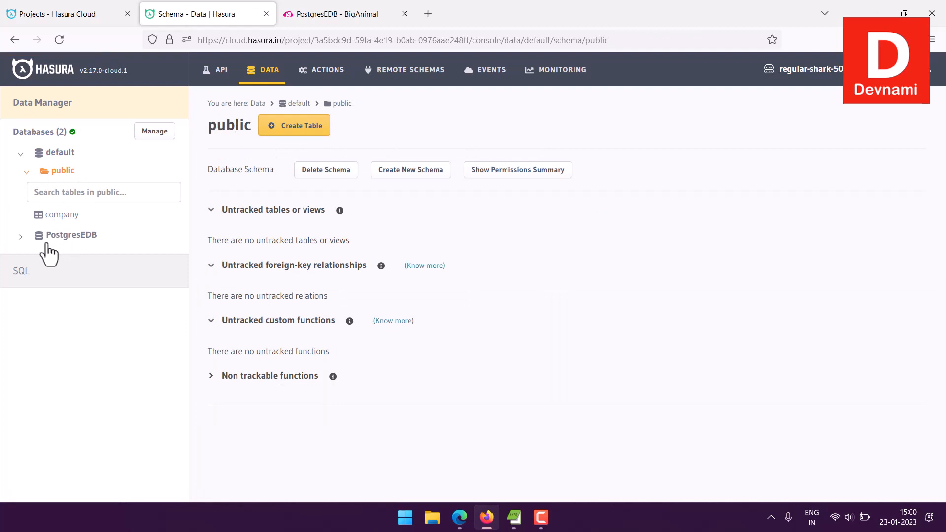
# Open a new table form in the PostgresEDB public schema and name the table company.
pyautogui.click(18, 237)
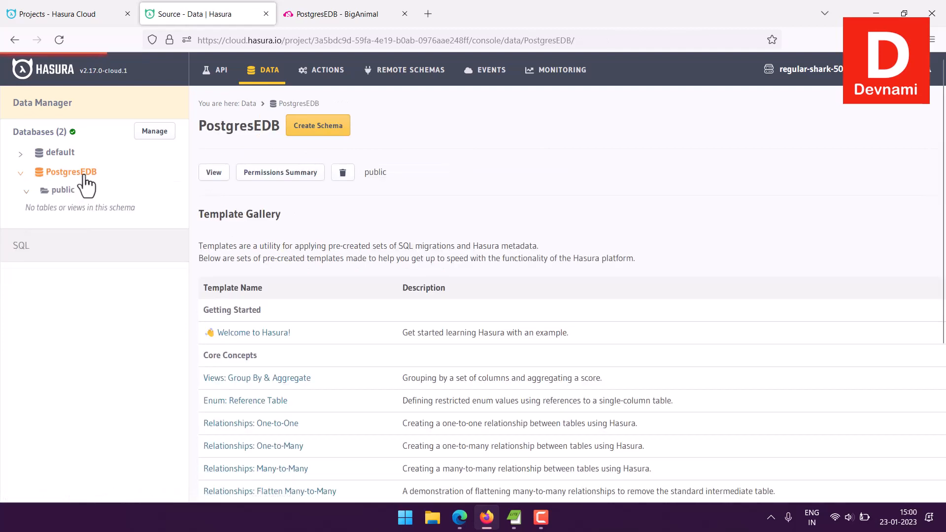
pyautogui.moveTo(31, 208); pyautogui.dragTo(80, 212)
pyautogui.click(20, 209)
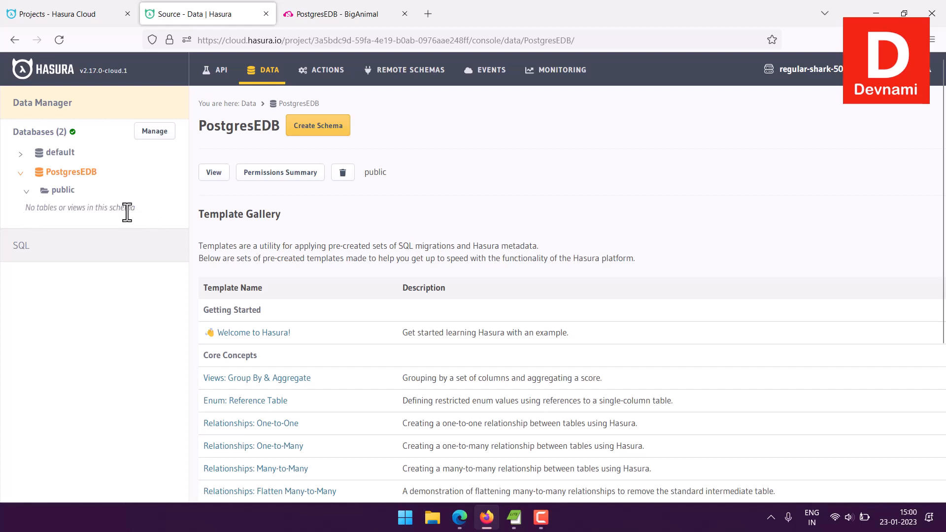
pyautogui.click(56, 192)
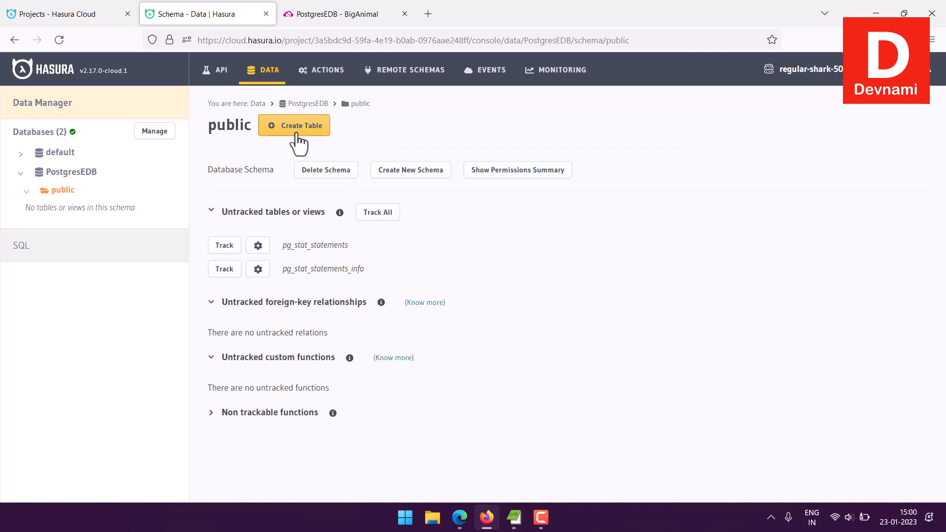
pyautogui.click(279, 123)
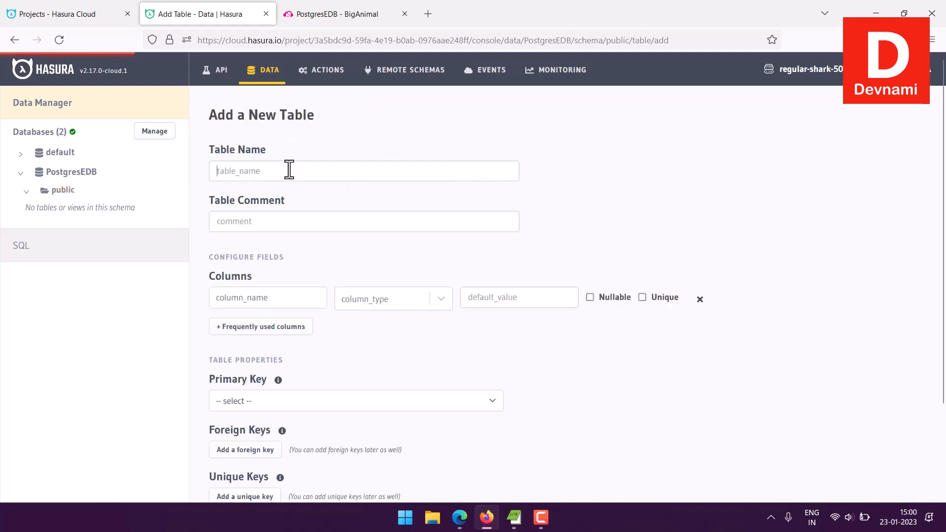
pyautogui.click(329, 168)
pyautogui.write('company')
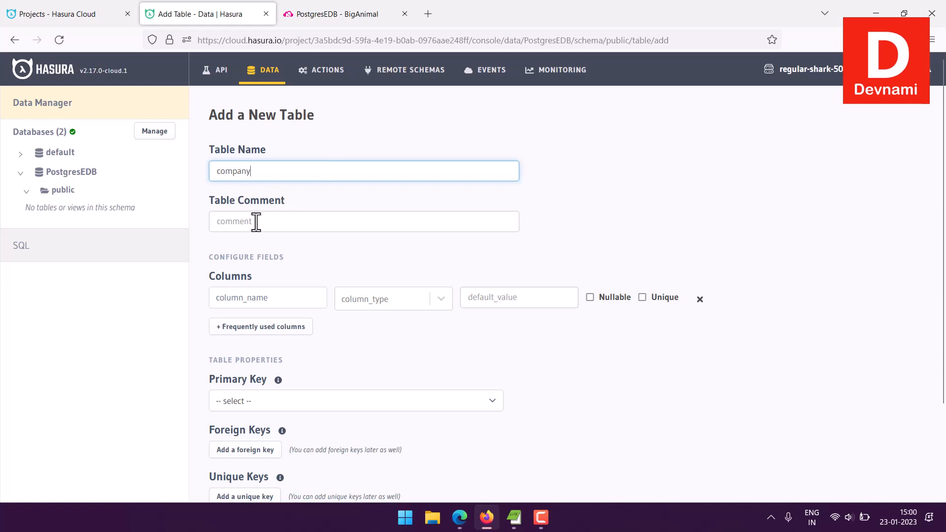
# Add an ID column of type Integer to the new table.
pyautogui.scroll(-2, 429, 257)
pyautogui.click(288, 217)
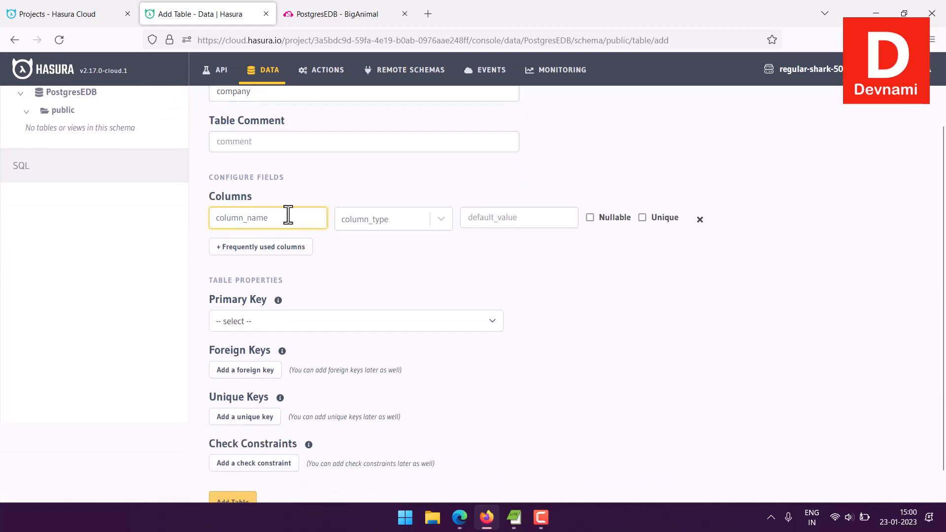
pyautogui.write('ID')
pyautogui.click(369, 220)
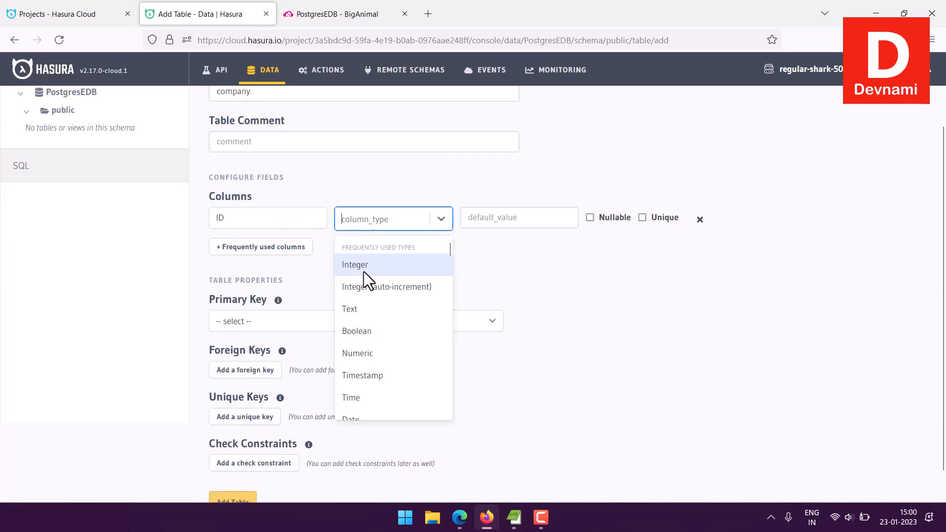
pyautogui.click(362, 268)
# Add a Name column of type Text.
pyautogui.click(267, 254)
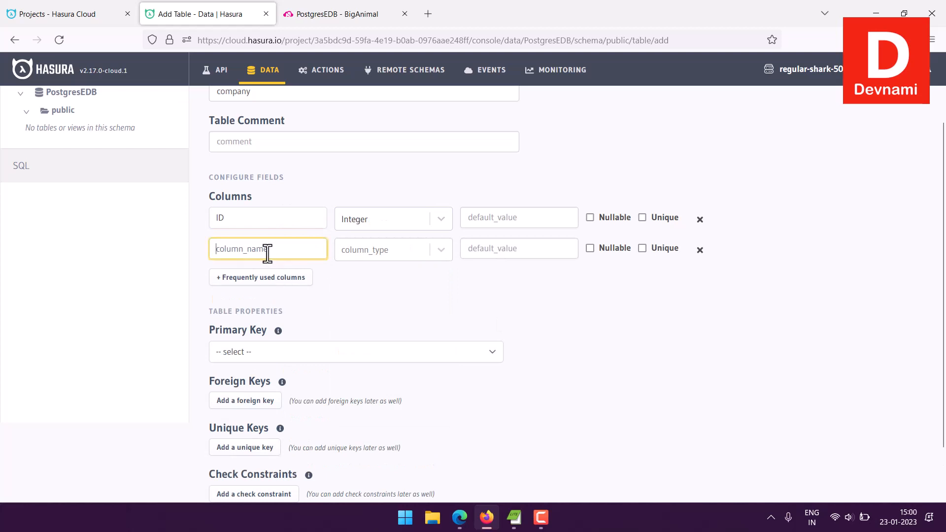
pyautogui.write('Name')
pyautogui.click(370, 251)
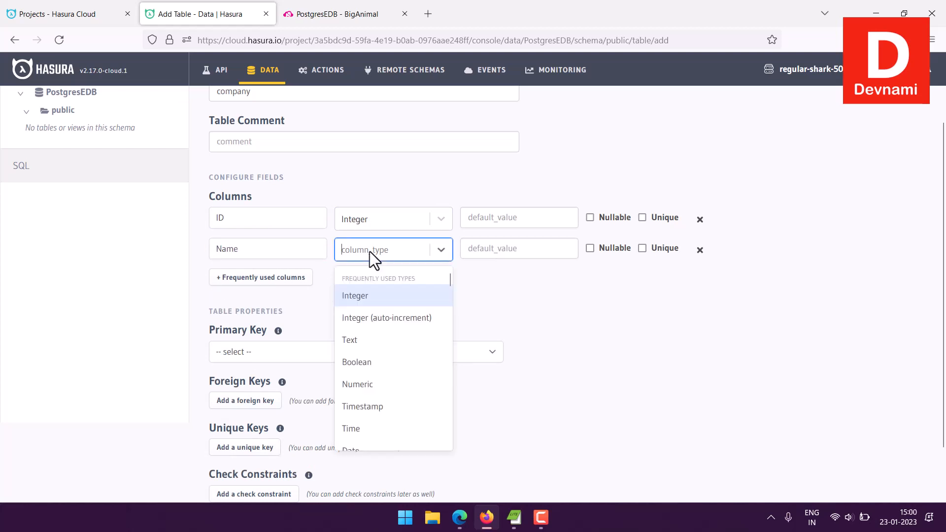
pyautogui.click(356, 338)
# Add a Department column of type Text.
pyautogui.click(255, 276)
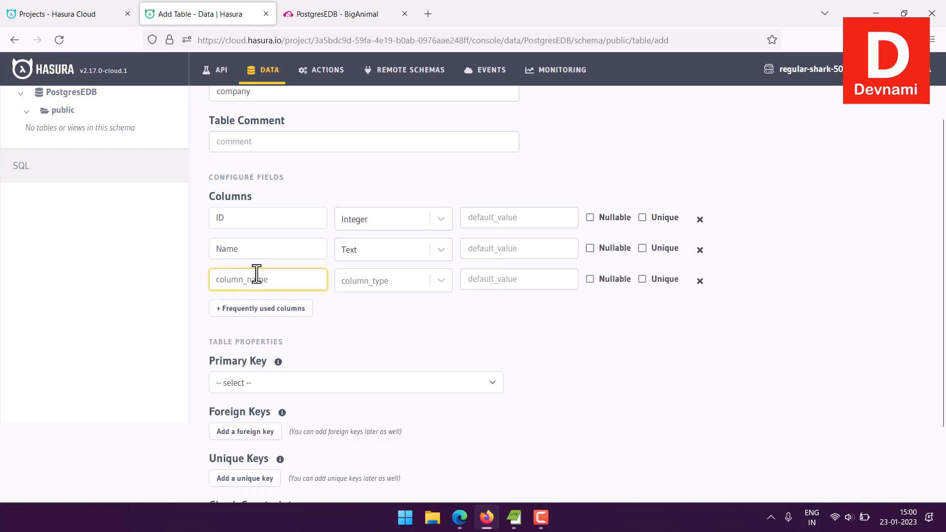
pyautogui.write('Department')
pyautogui.click(392, 286)
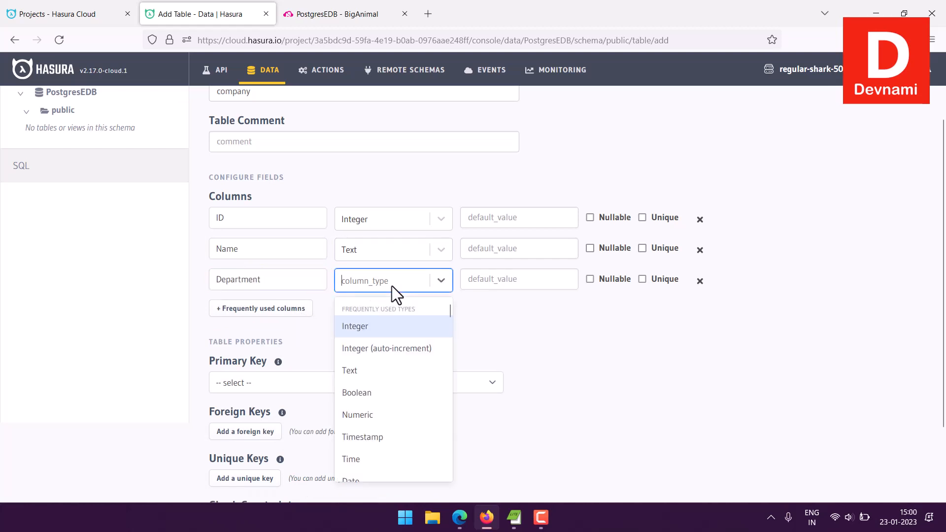
pyautogui.click(367, 368)
# Add a Salary column of type Integer.
pyautogui.click(257, 312)
pyautogui.write('S')
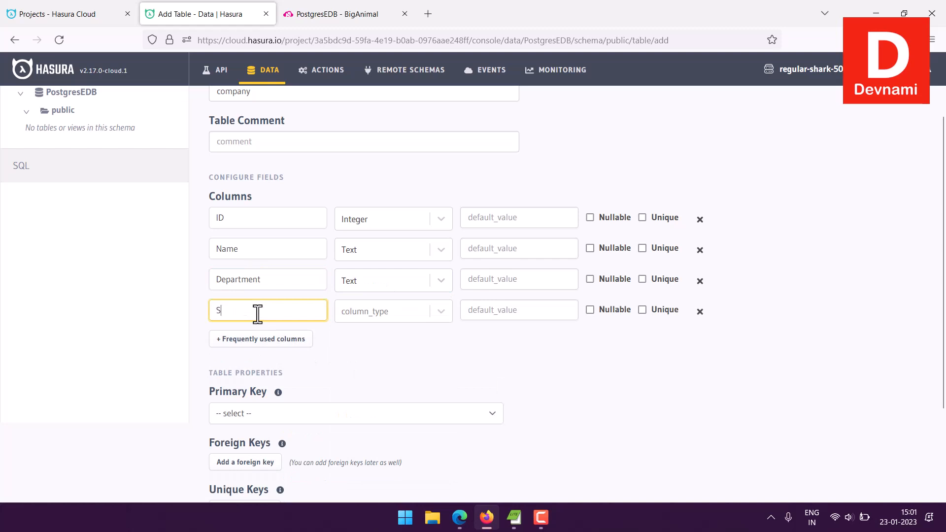
pyautogui.write('alary')
pyautogui.click(392, 310)
pyautogui.click(377, 341)
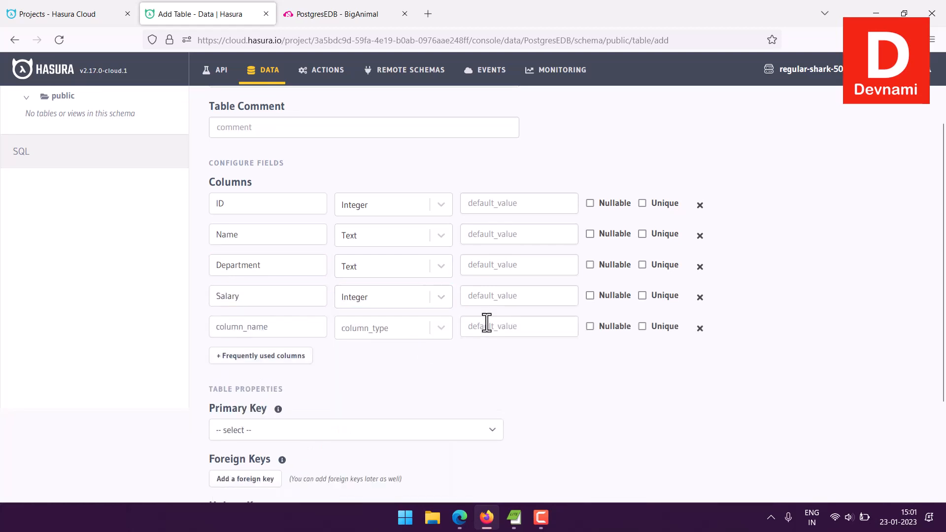
# Set ID as the primary key and try to add the table.
pyautogui.scroll(-3, 486, 323)
pyautogui.click(259, 289)
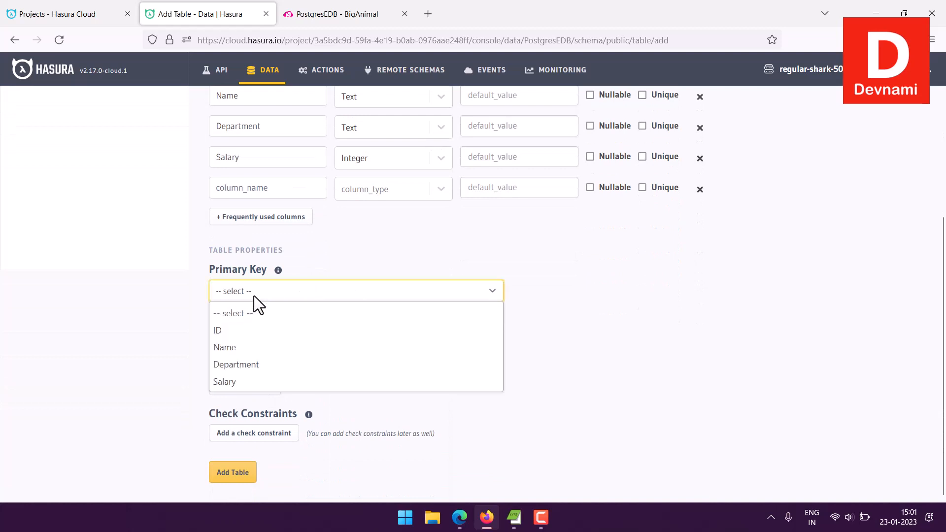
pyautogui.click(232, 330)
pyautogui.scroll(-1, 636, 327)
pyautogui.moveTo(283, 327)
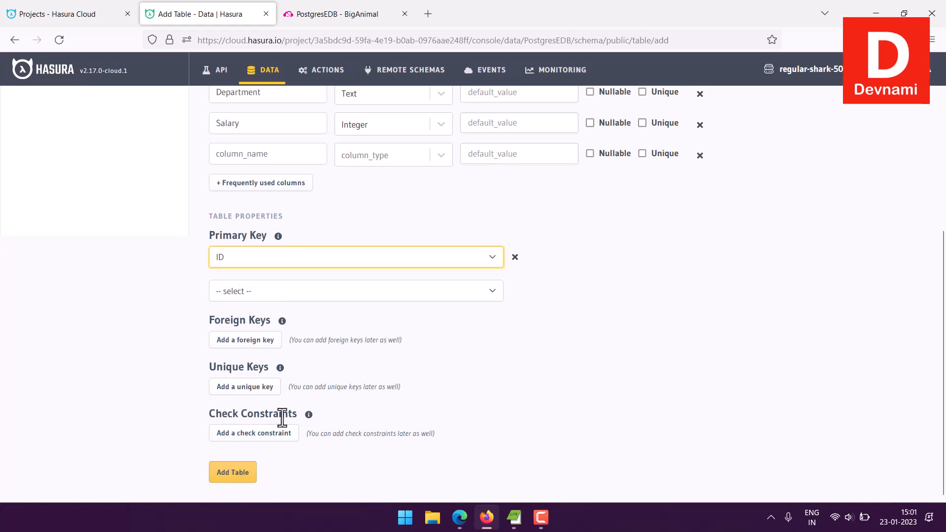
pyautogui.scroll(5, 856, 390)
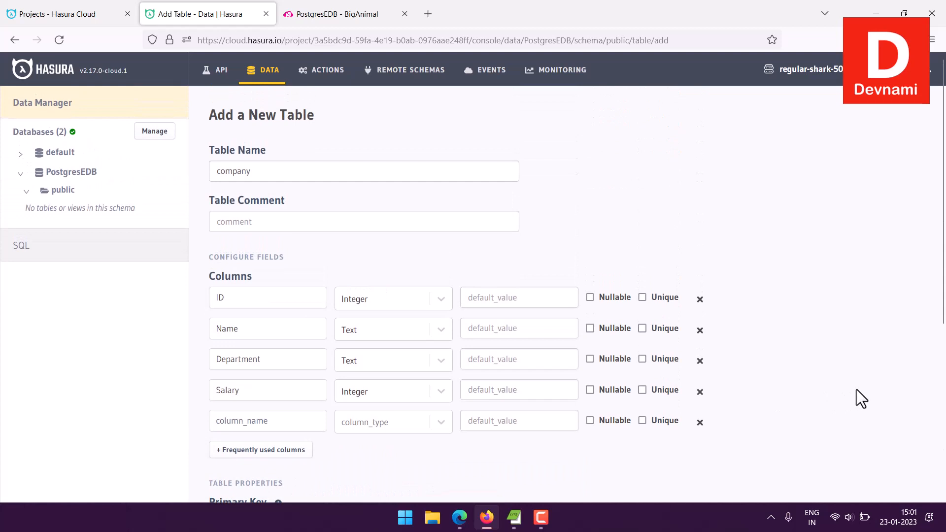
pyautogui.scroll(-5, 856, 389)
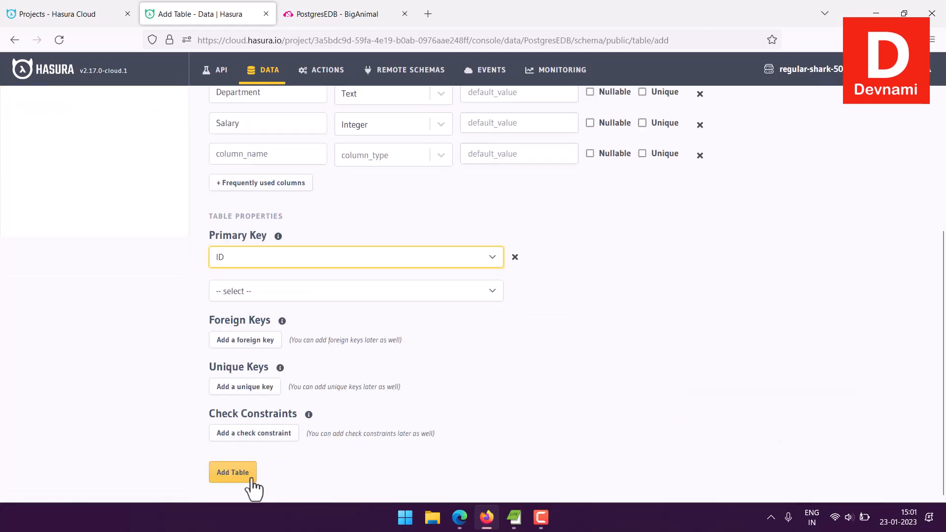
pyautogui.click(247, 476)
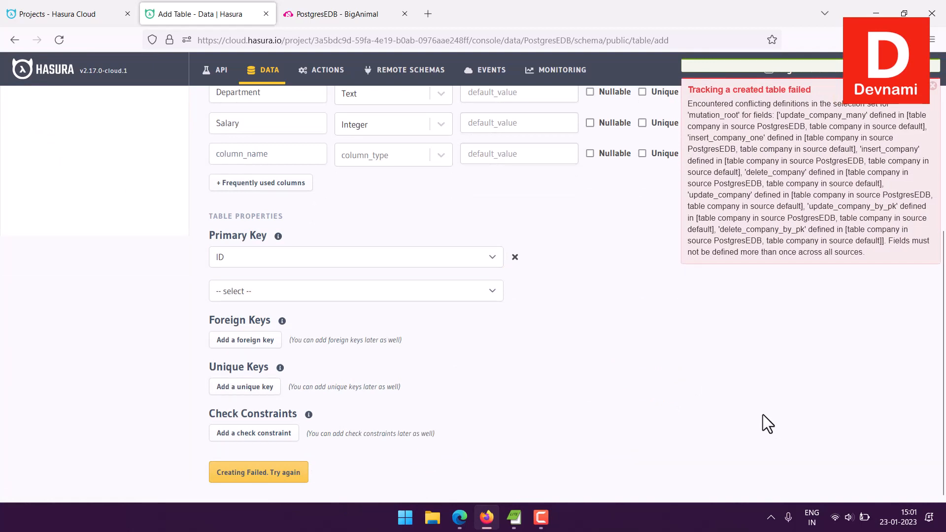
# Rename the table to startup and add the table again.
pyautogui.scroll(5, 762, 415)
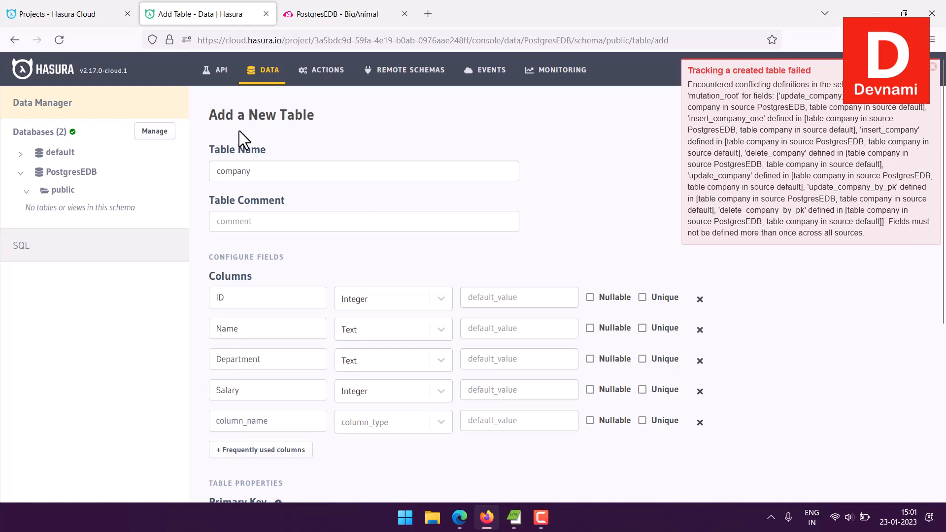
pyautogui.moveTo(264, 169); pyautogui.dragTo(197, 168)
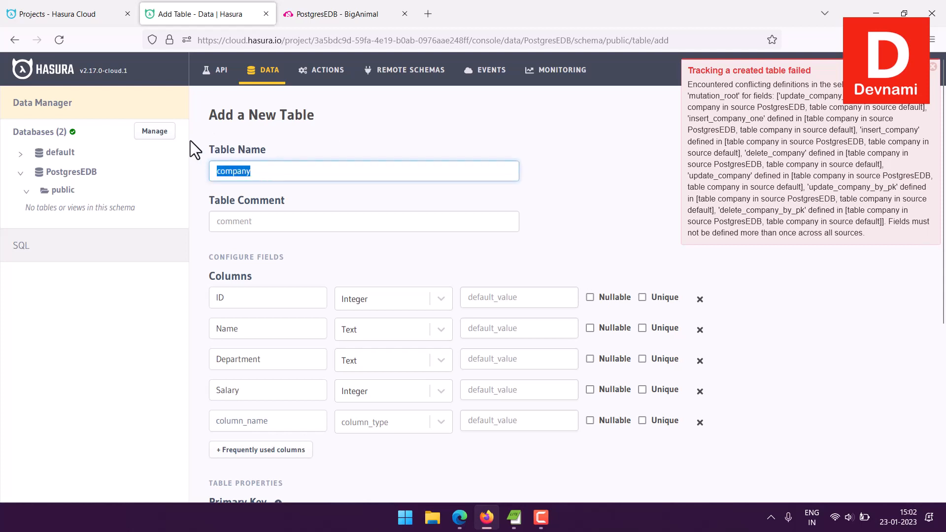
pyautogui.press('BackSpace')
pyautogui.write('startup')
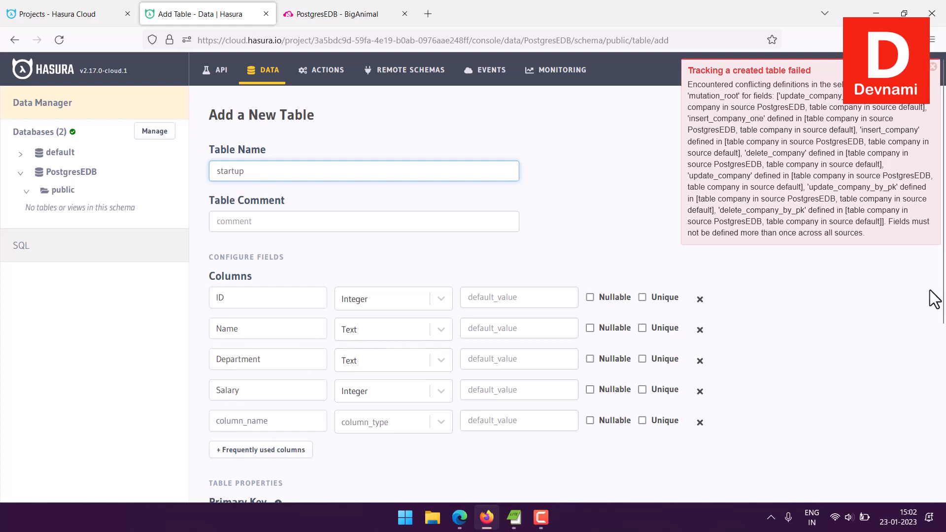
pyautogui.scroll(-5, 935, 299)
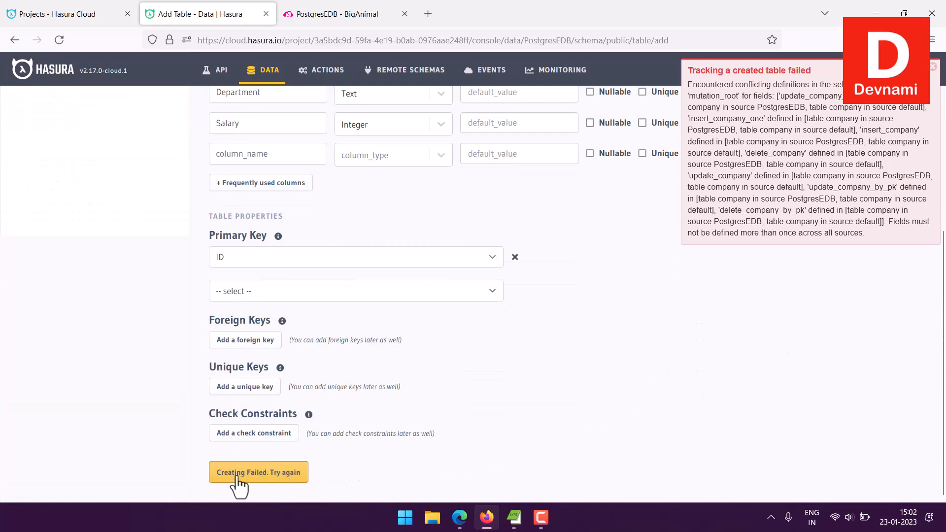
pyautogui.click(285, 473)
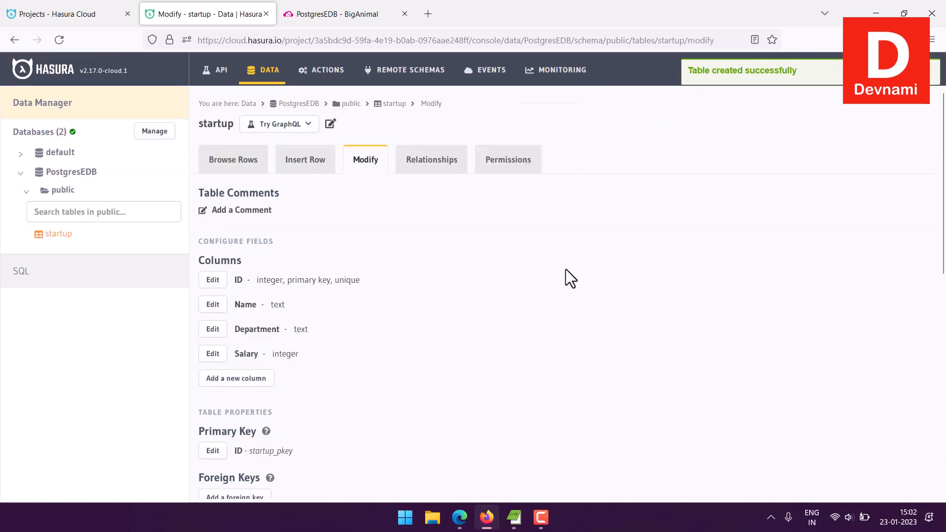
# Insert a startup row with ID 1, an employee's name, Department Design and Salary 45000.
pyautogui.click(239, 179)
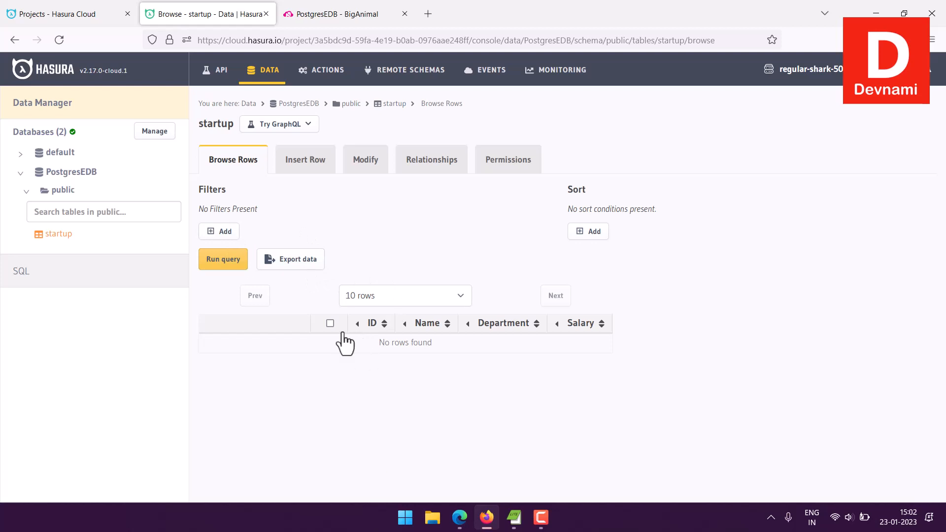
pyautogui.click(310, 172)
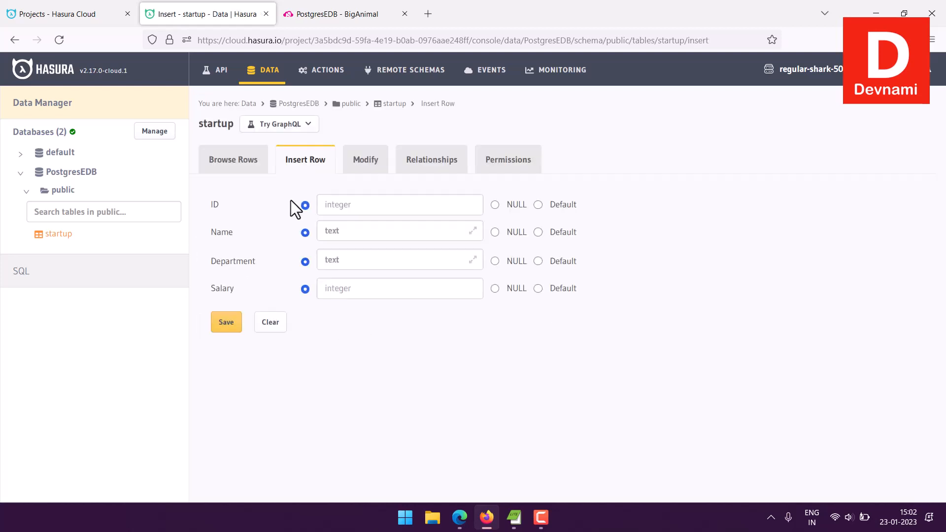
pyautogui.click(369, 210)
pyautogui.write('1')
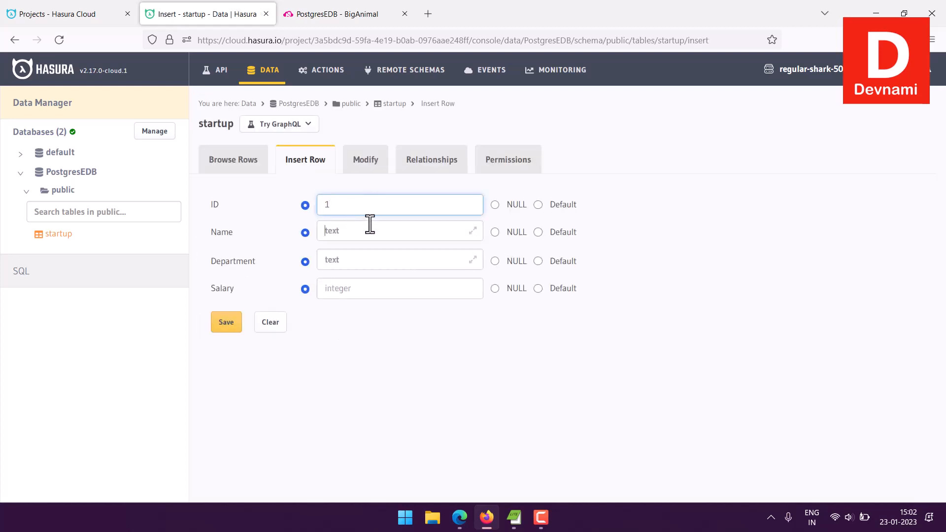
pyautogui.press('Tab')
pyautogui.write('Mahesh')
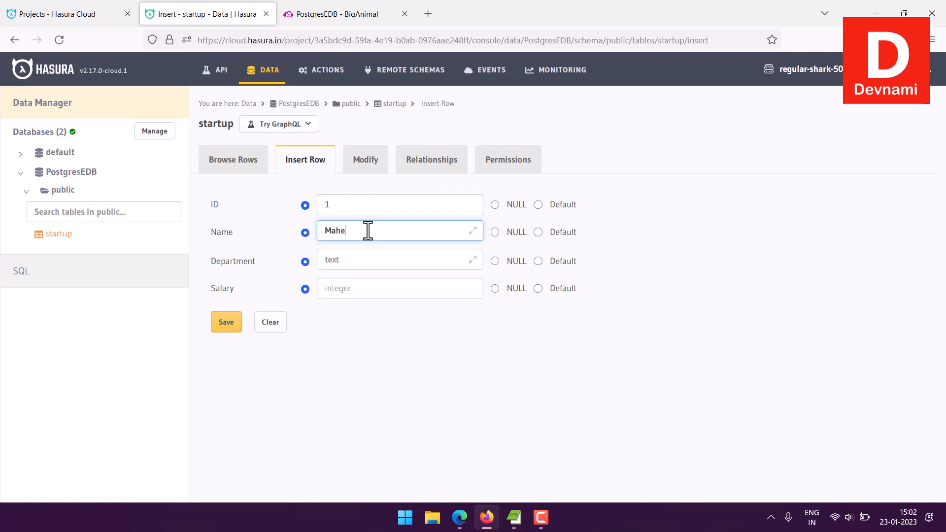
pyautogui.press('Tab')
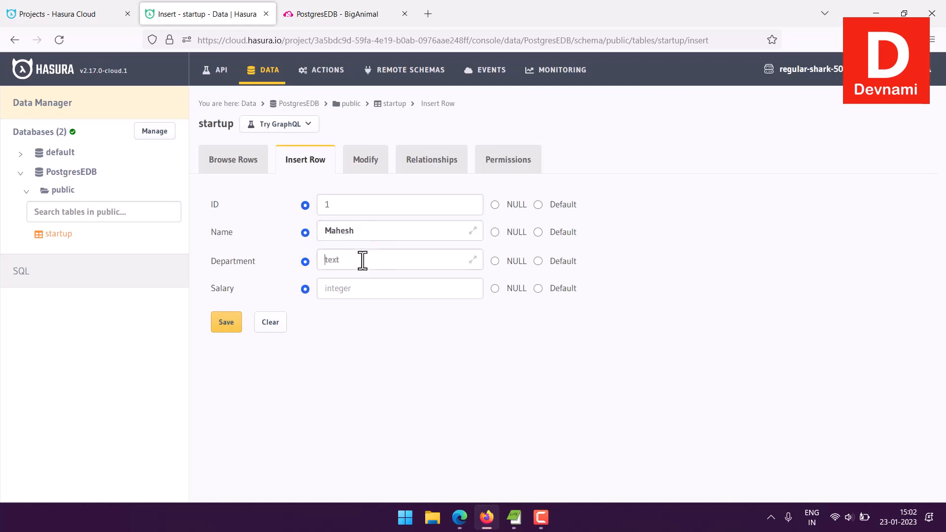
pyautogui.click(363, 258)
pyautogui.write('Design')
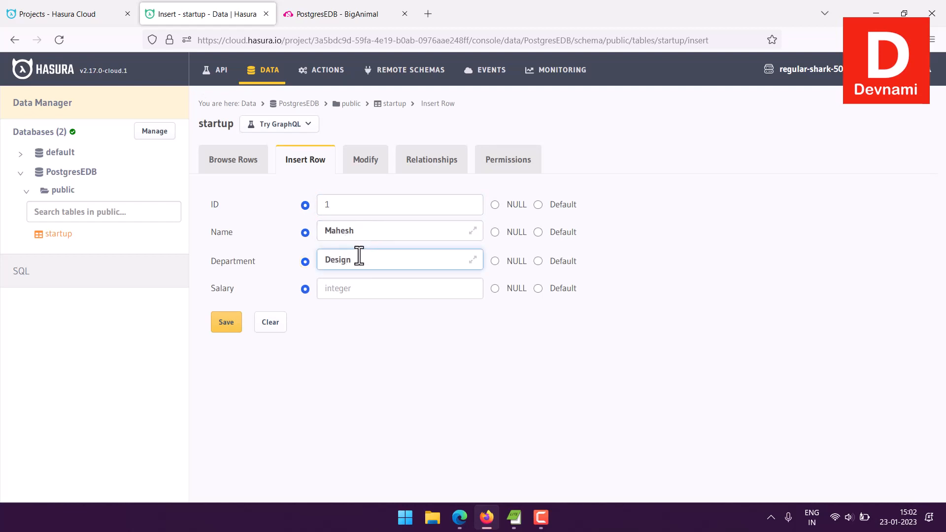
pyautogui.click(346, 287)
pyautogui.write('4500')
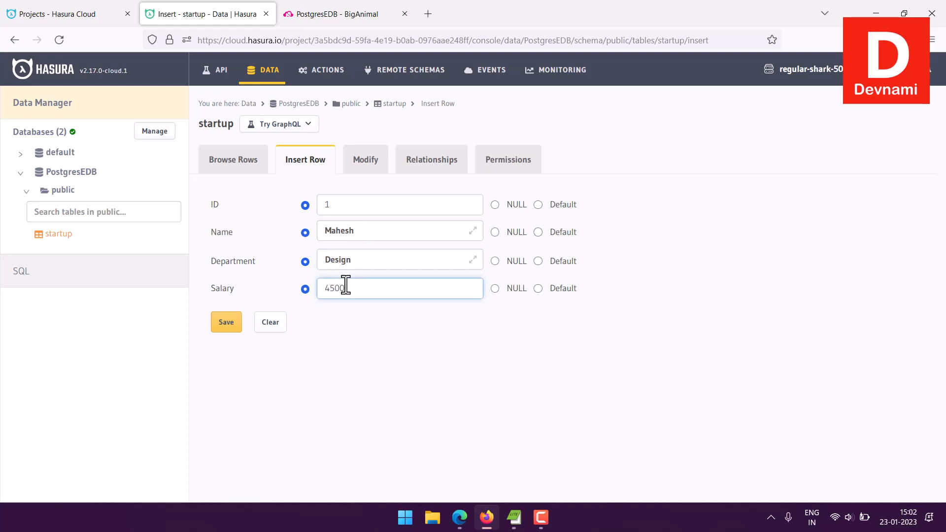
pyautogui.write('0')
pyautogui.click(221, 323)
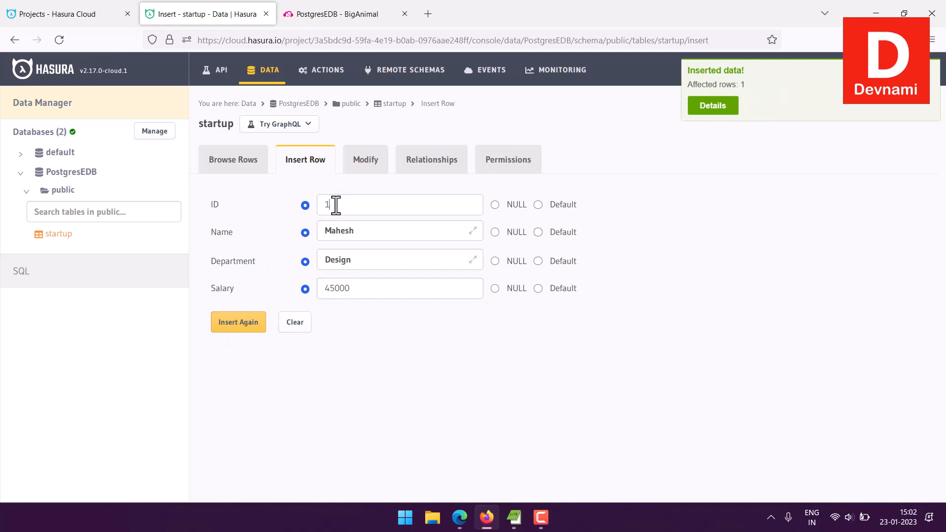
# Insert another row with ID 2, a second employee's name, Department Developer and Salary 55000.
pyautogui.moveTo(336, 205); pyautogui.dragTo(306, 206)
pyautogui.write('2')
pyautogui.moveTo(363, 230); pyautogui.dragTo(293, 220)
pyautogui.write('Rakesh')
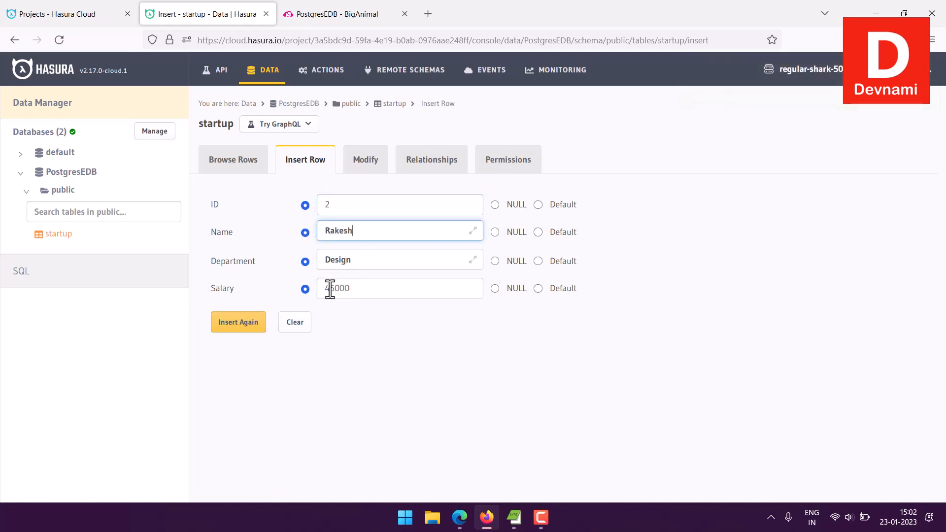
pyautogui.moveTo(335, 289); pyautogui.dragTo(327, 288)
pyautogui.write('5')
pyautogui.moveTo(352, 260); pyautogui.dragTo(312, 260)
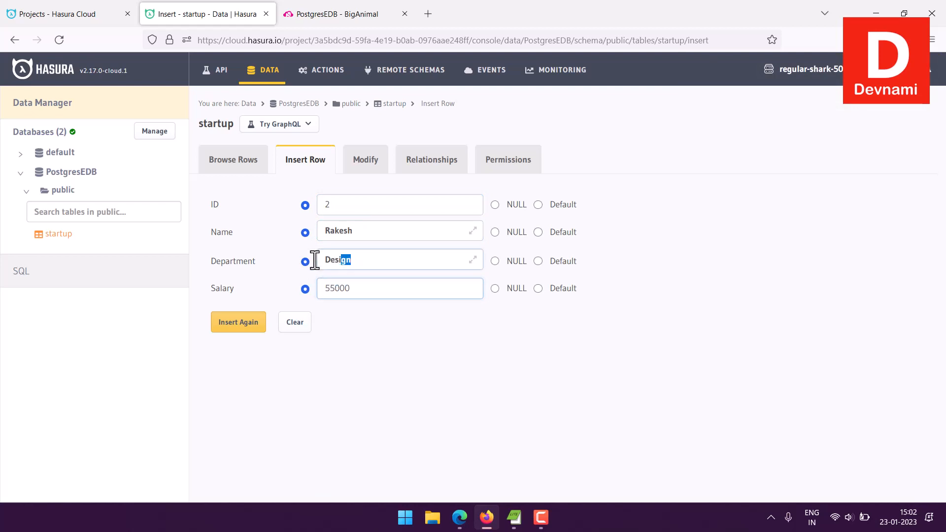
pyautogui.write('Developer')
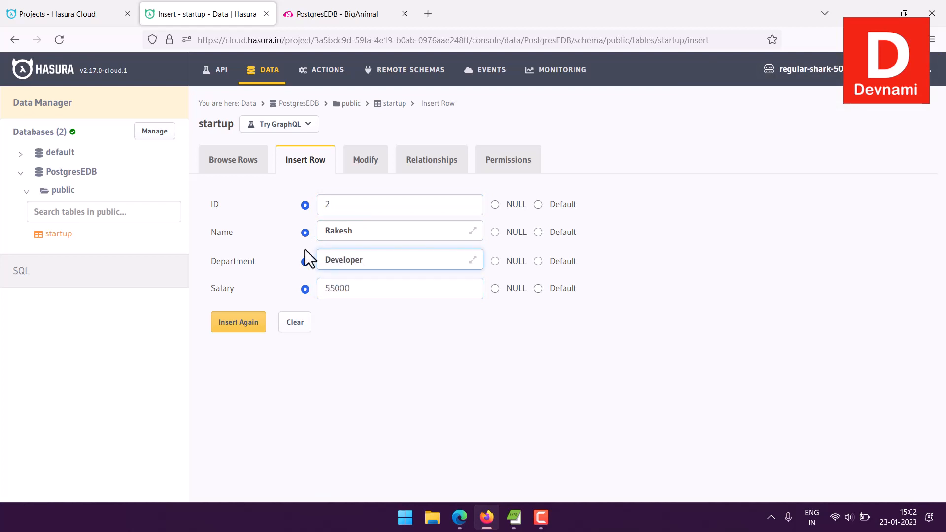
pyautogui.click(252, 326)
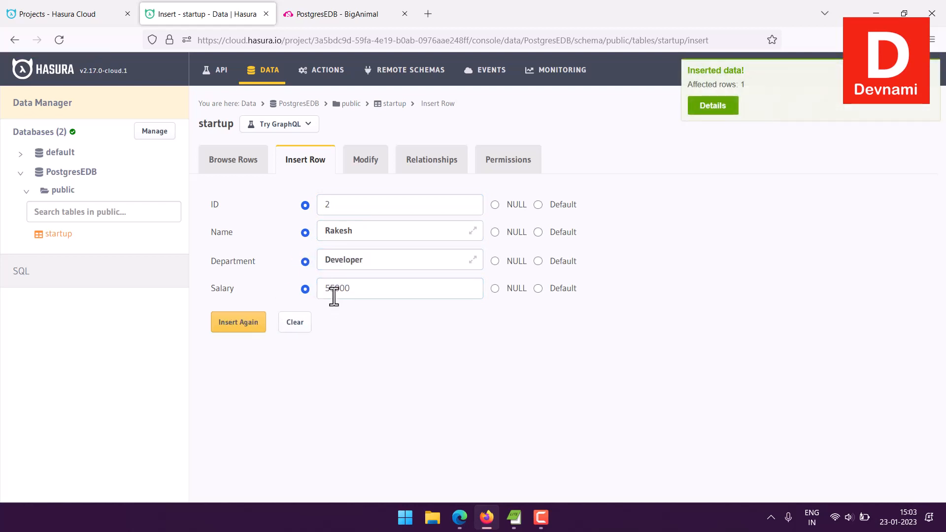
# Insert a third row with ID 3, another employee's name, Department Manager and Salary 75000.
pyautogui.moveTo(329, 204); pyautogui.dragTo(300, 197)
pyautogui.write('3')
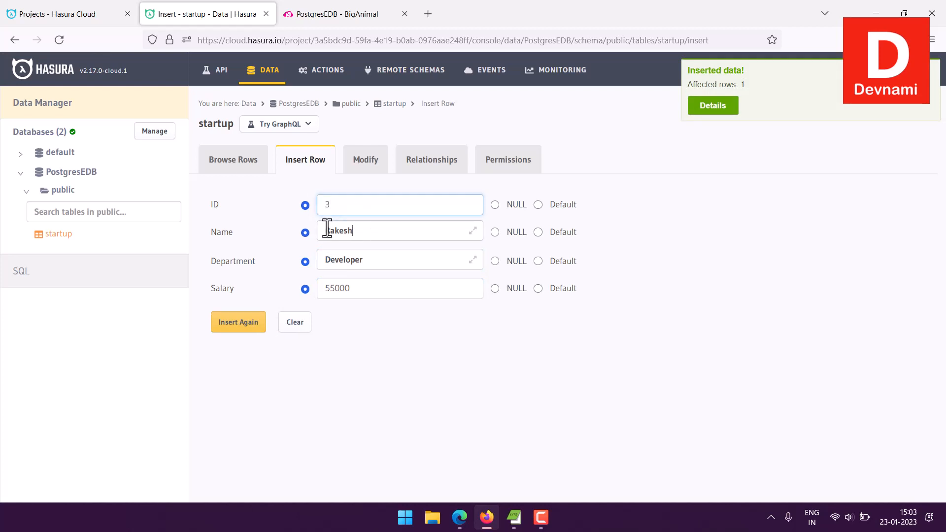
pyautogui.doubleClick(327, 231)
pyautogui.write('John')
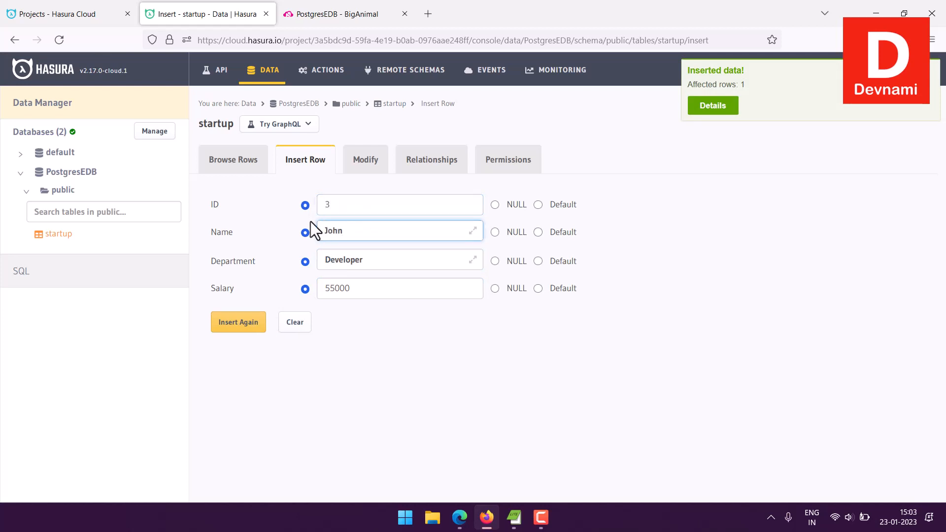
pyautogui.moveTo(391, 268); pyautogui.dragTo(294, 266)
pyautogui.write('Manager')
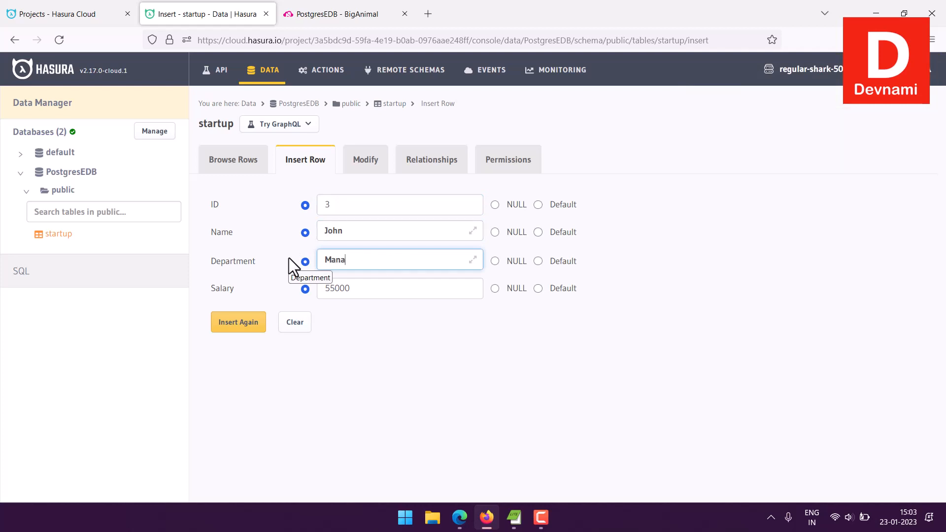
pyautogui.click(329, 288)
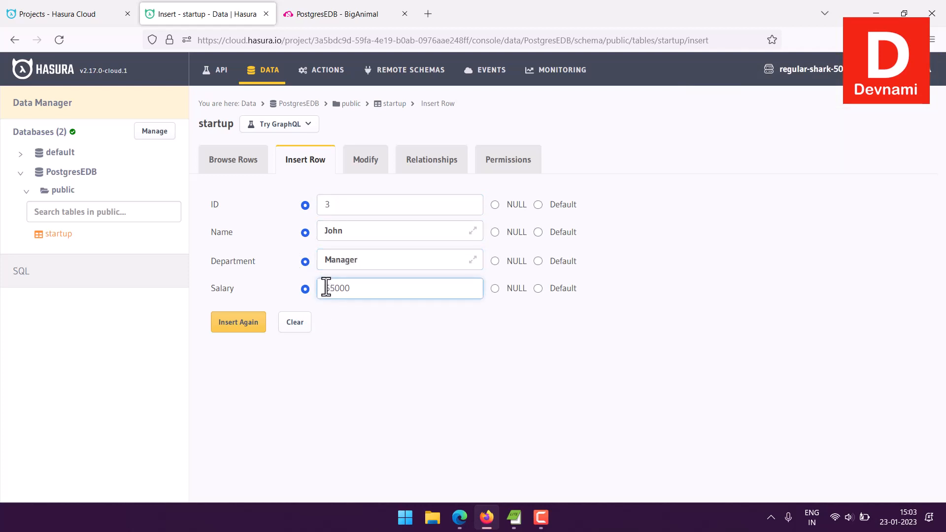
pyautogui.hotkey('shift', 'Left')
pyautogui.write('7')
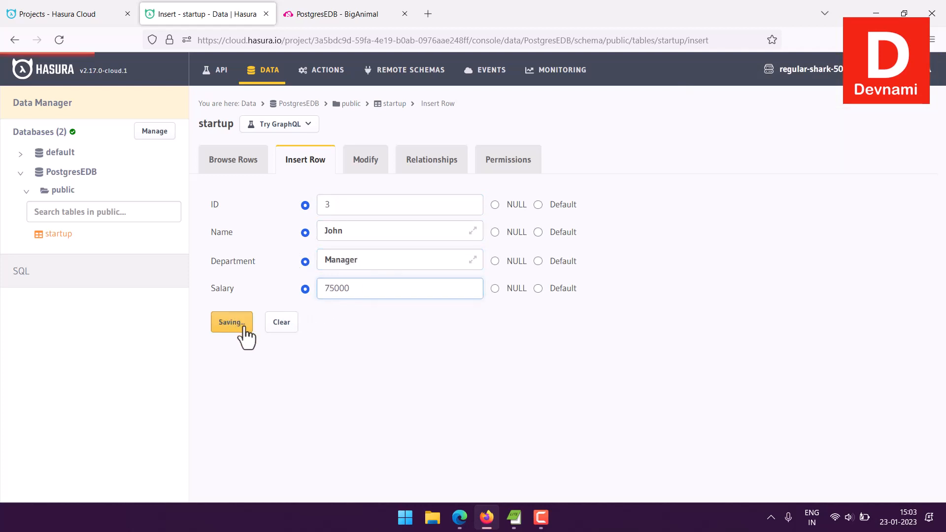
pyautogui.click(244, 328)
# Insert a fourth row with ID 4, another employee's name, Department Sales and Salary 45000.
pyautogui.doubleClick(334, 205)
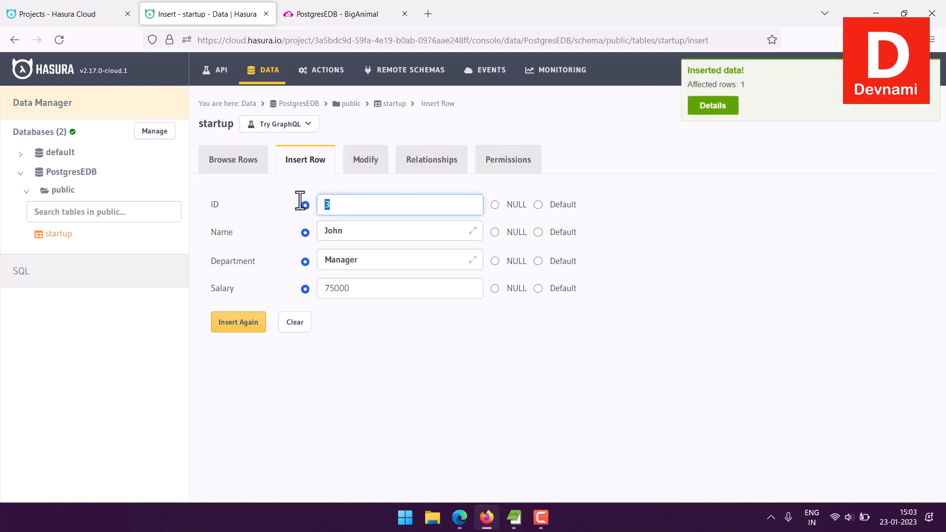
pyautogui.write('4')
pyautogui.press('Tab')
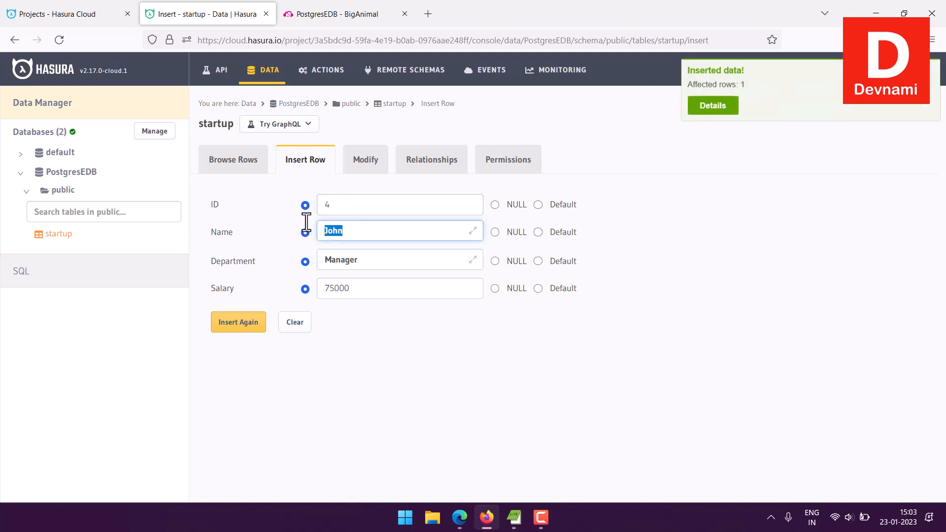
pyautogui.write('Jane')
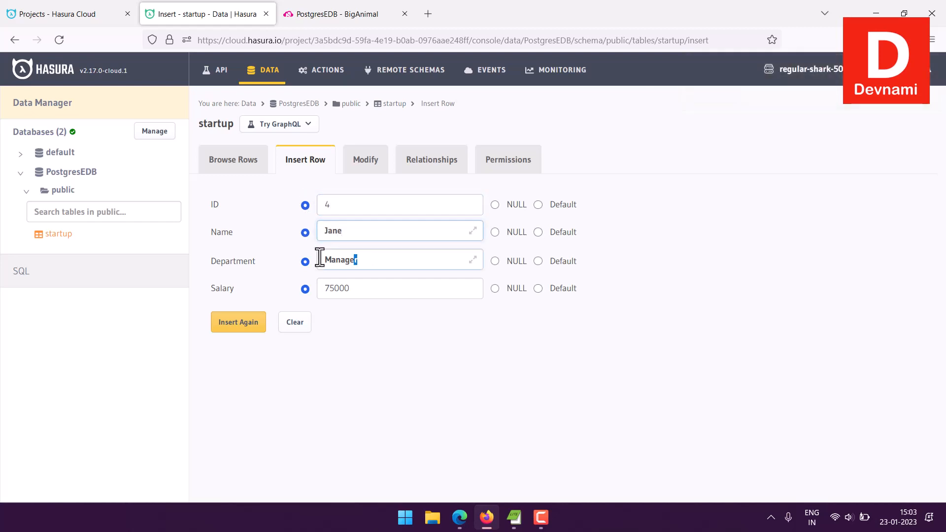
pyautogui.press('Tab')
pyautogui.write('Sales')
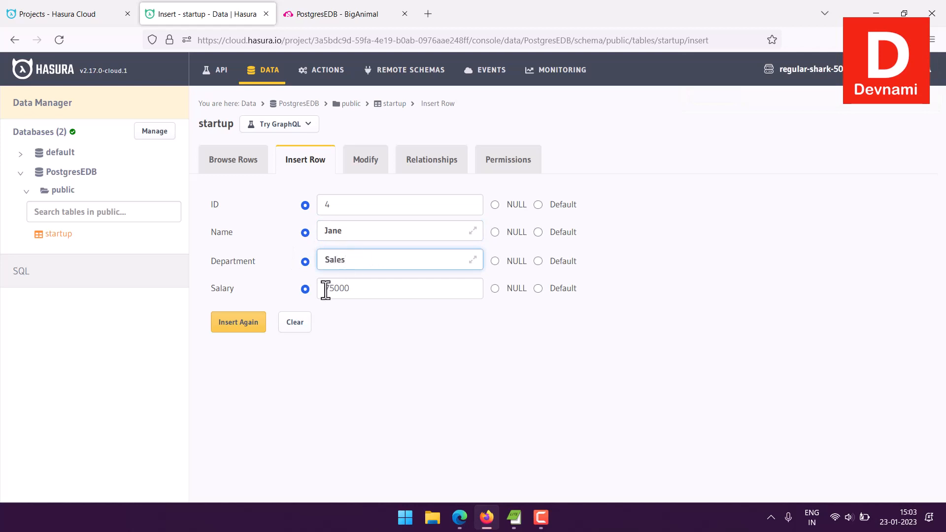
pyautogui.moveTo(326, 289); pyautogui.dragTo(338, 278)
pyautogui.write('45000')
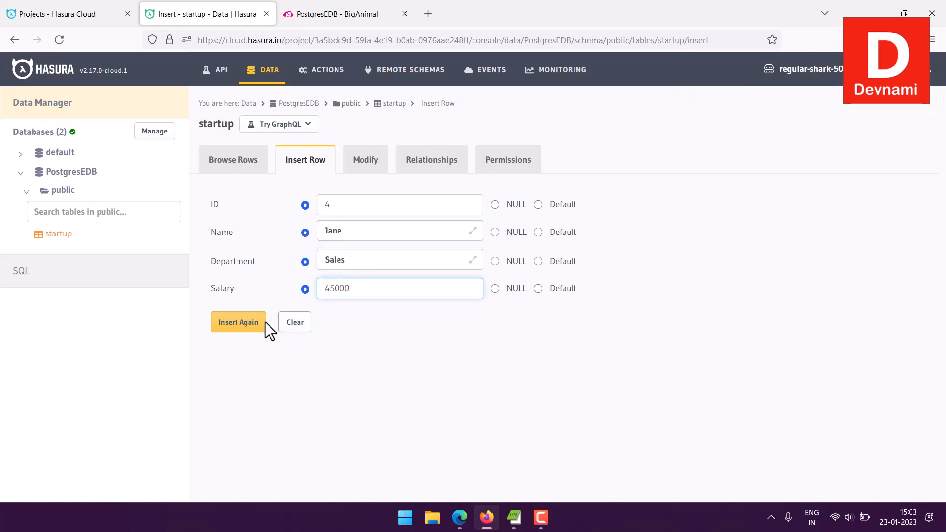
pyautogui.click(224, 325)
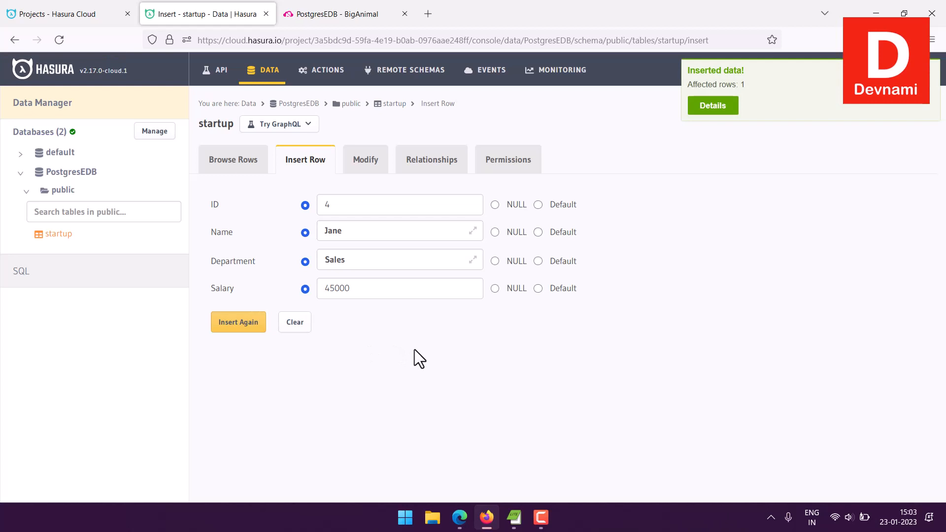
# Review the startup table's rows, relationships, permissions and modify settings.
pyautogui.click(240, 163)
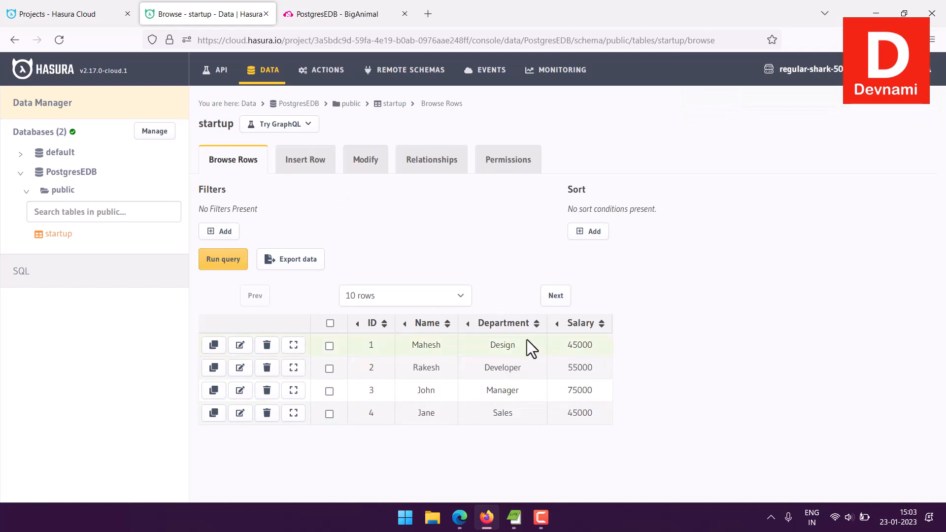
pyautogui.click(436, 167)
pyautogui.click(514, 170)
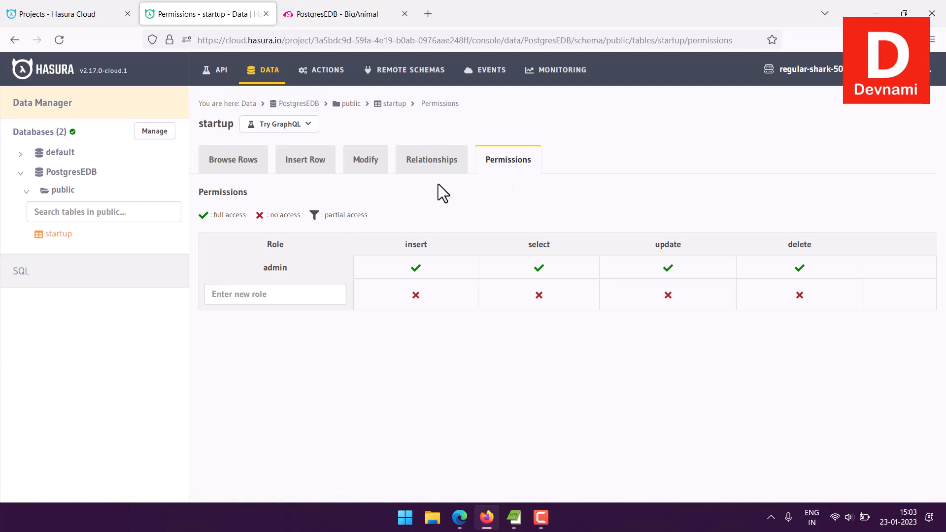
pyautogui.click(377, 170)
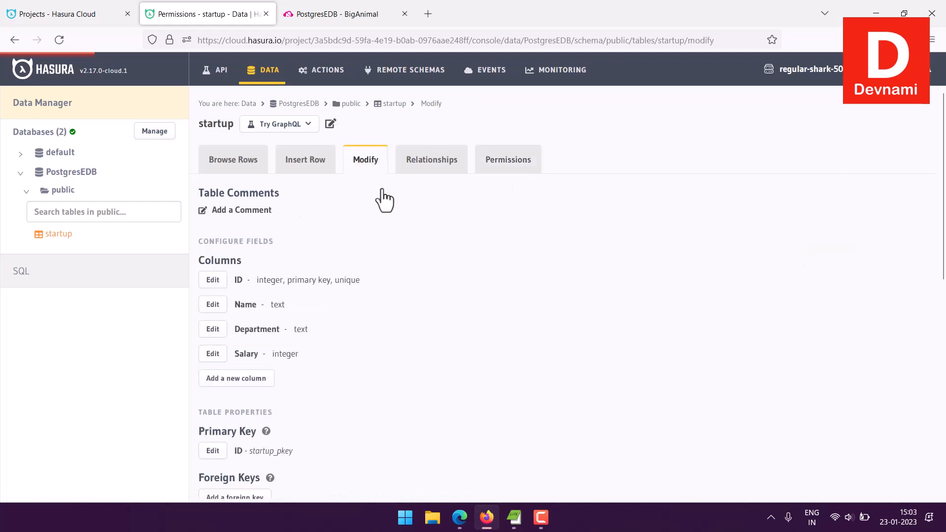
pyautogui.scroll(-5, 370, 234)
pyautogui.scroll(-4, 368, 232)
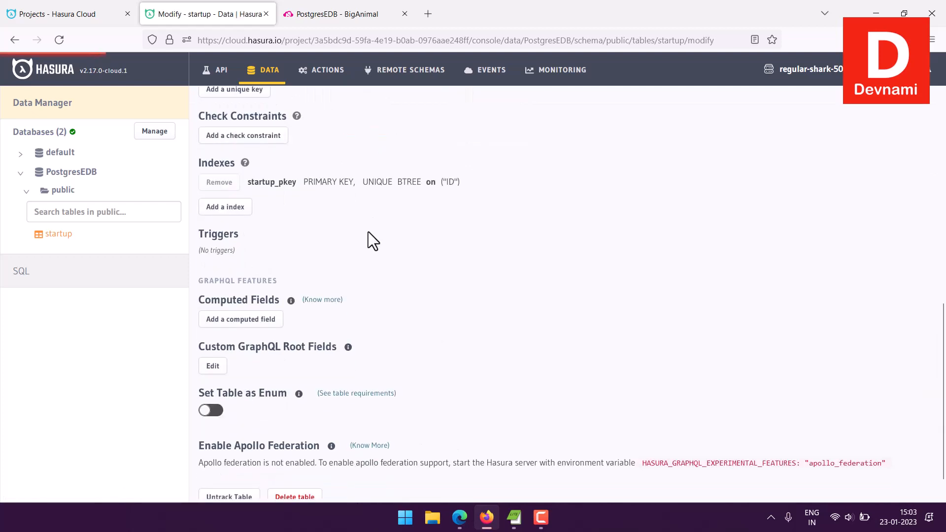
pyautogui.scroll(9, 368, 232)
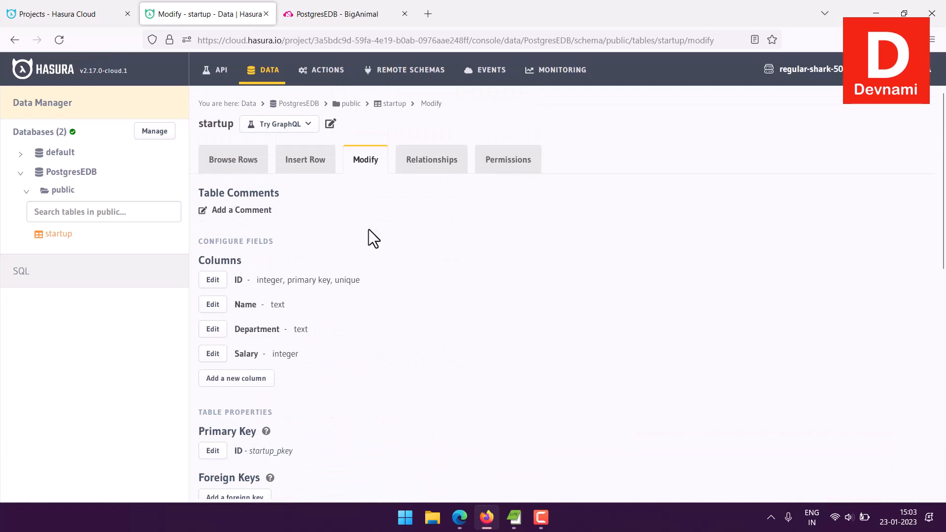
pyautogui.click(306, 167)
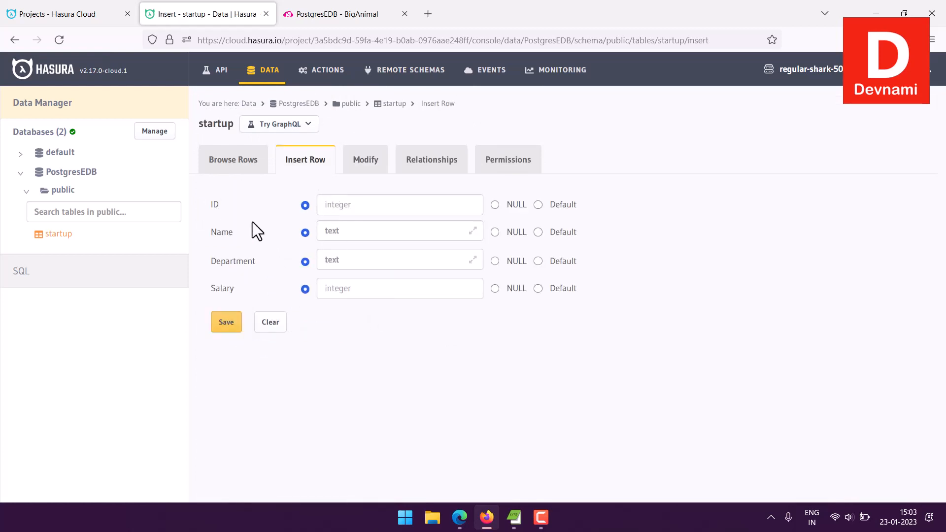
pyautogui.click(231, 163)
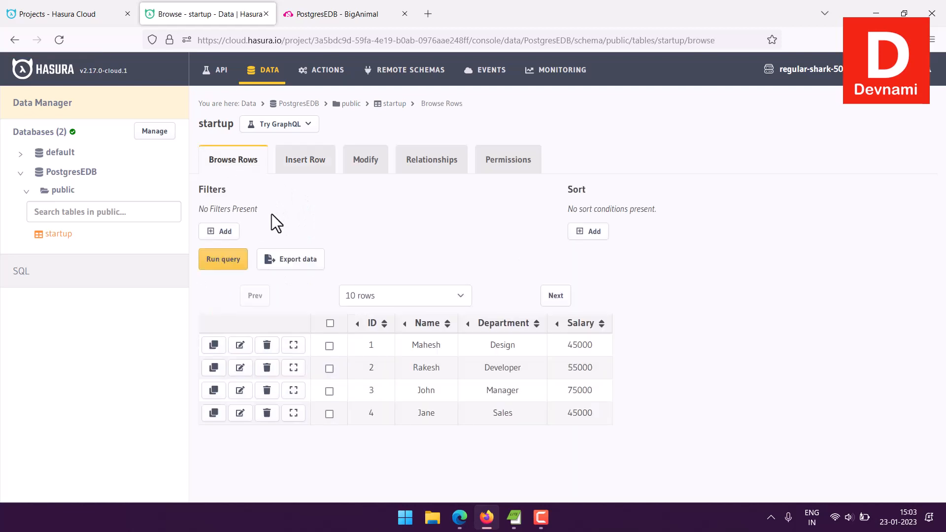